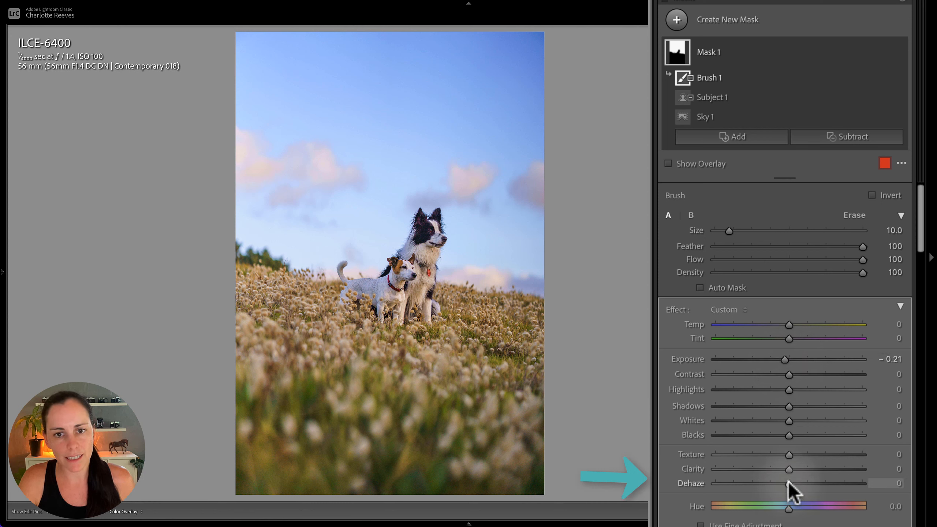
Set the sky mask's Dehaze to 4 and Saturation to 6
drag(789, 483, 791, 482)
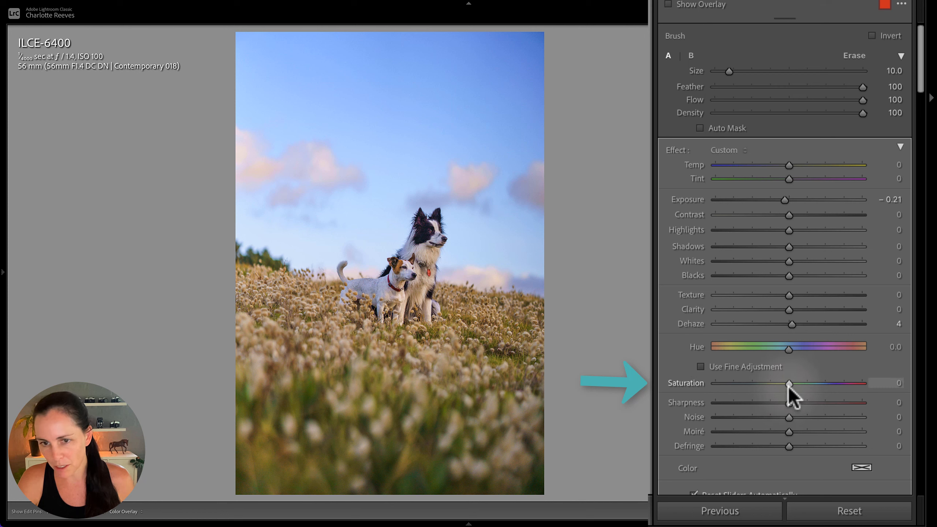
mouse_move(788, 386)
mouse_down()
mouse_move(818, 390)
mouse_move(794, 385)
mouse_up()
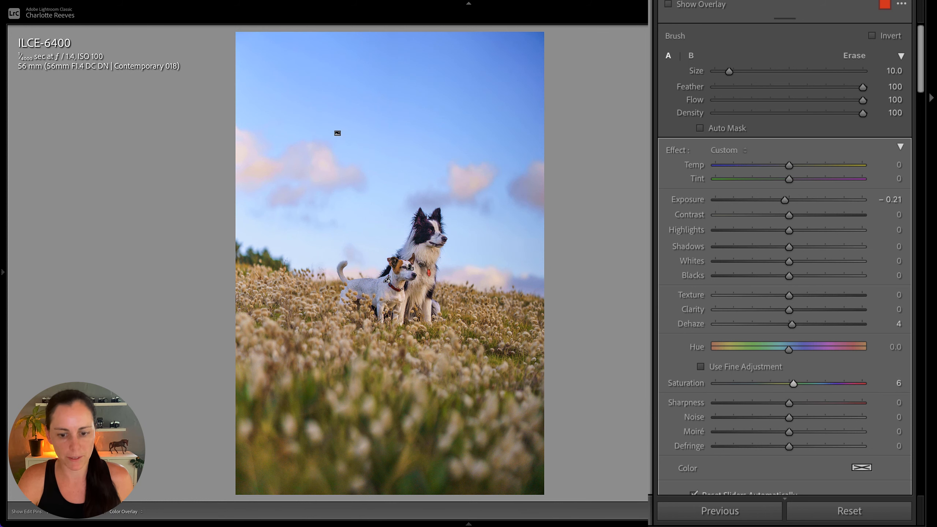
Turn Mask 1 off and on again to compare the sky with and without its adjustments
key(shift+w)
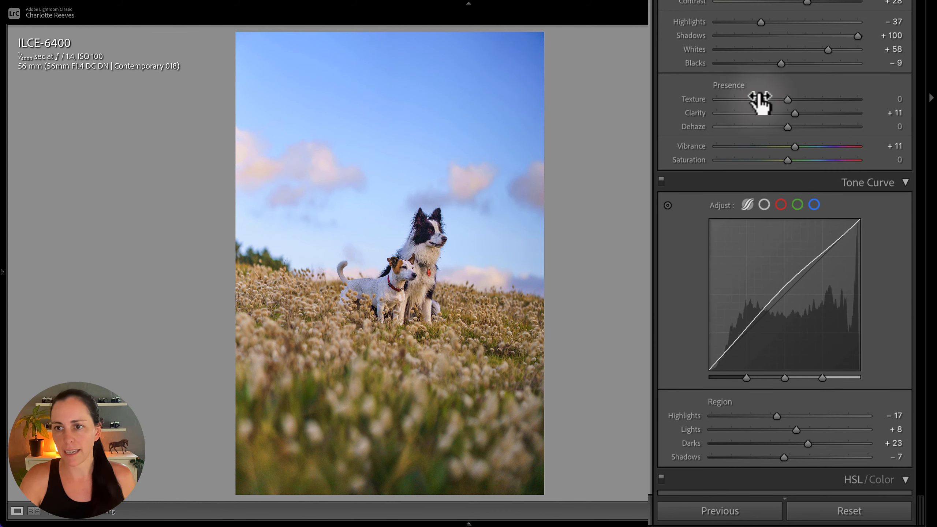
key(shift+w)
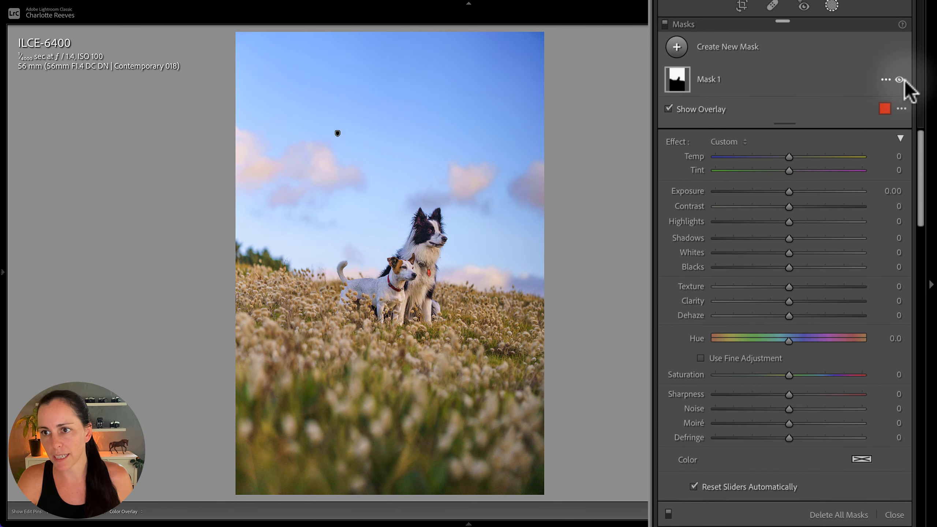
click(899, 132)
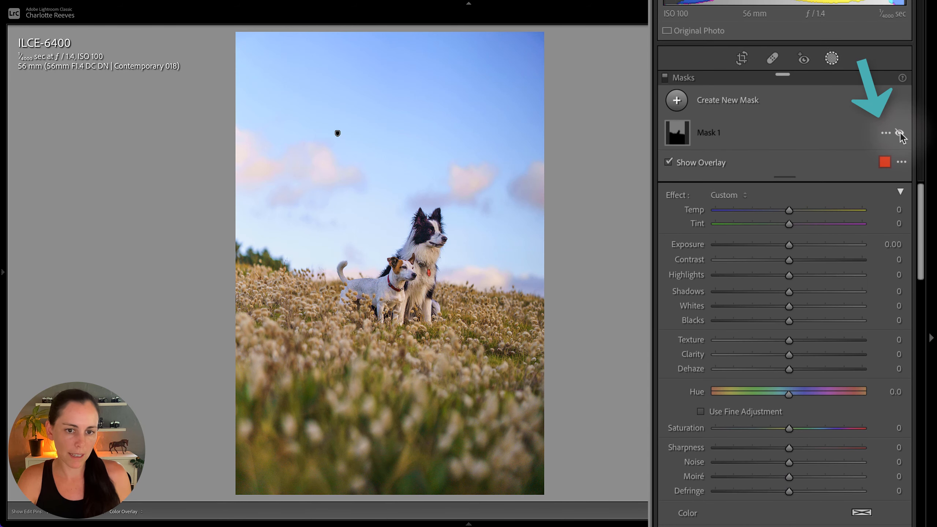
click(899, 132)
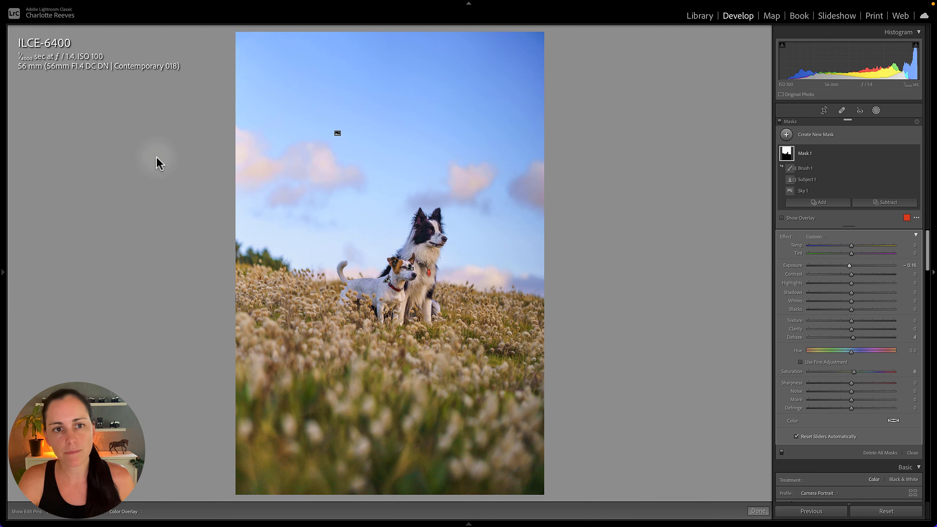
Add a radial gradient mask centred above the dogs and invert it so it covers the area around them
click(786, 134)
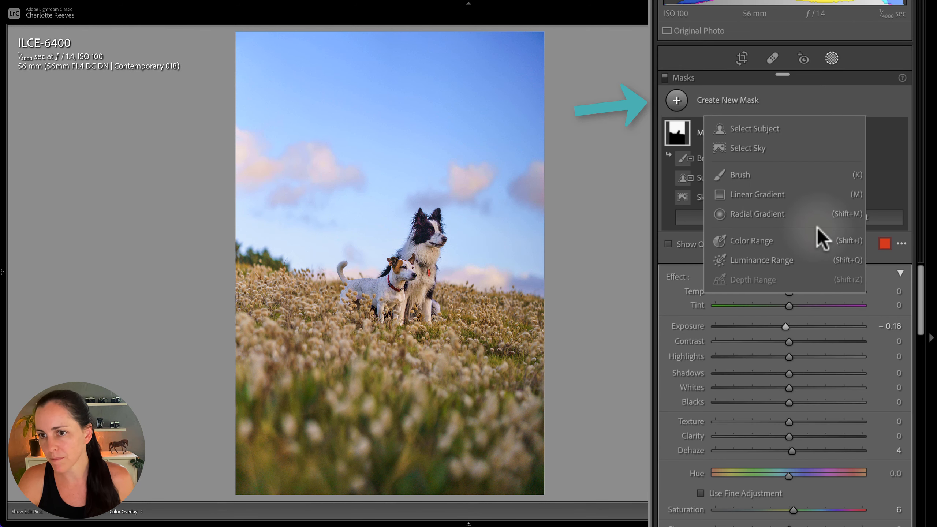
click(749, 214)
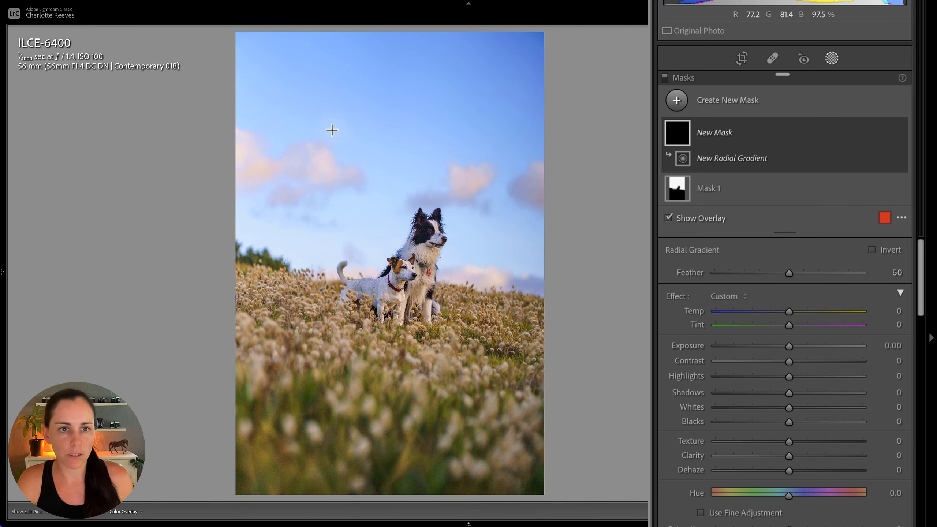
mouse_move(332, 114)
mouse_down()
mouse_move(454, 297)
mouse_move(515, 307)
mouse_up()
drag(303, 118, 368, 201)
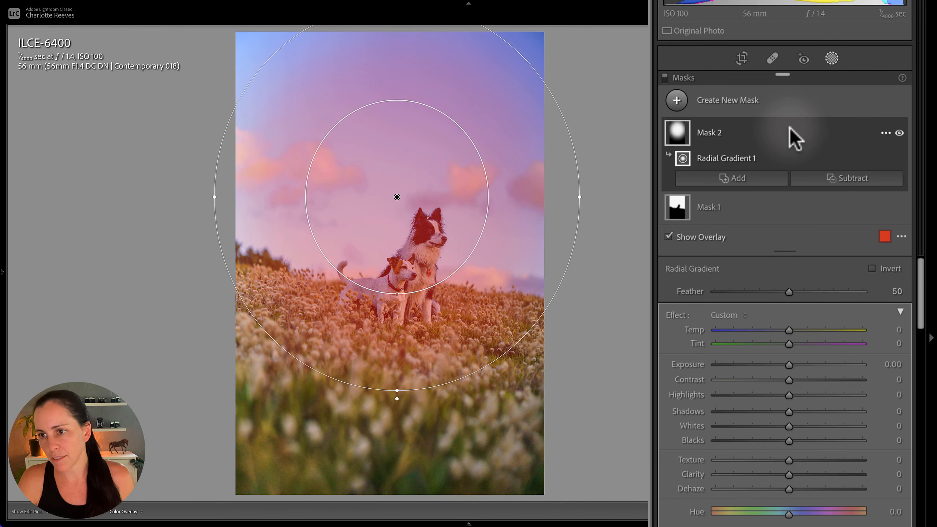
click(889, 269)
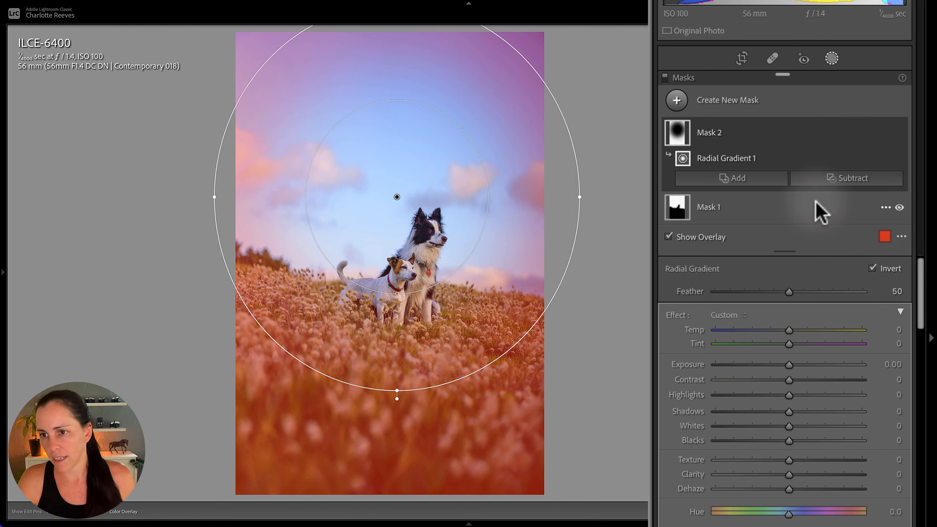
Subtract the grass foreground and the right side of the sky from Mask 2 with a size 29 brush
click(846, 180)
click(825, 262)
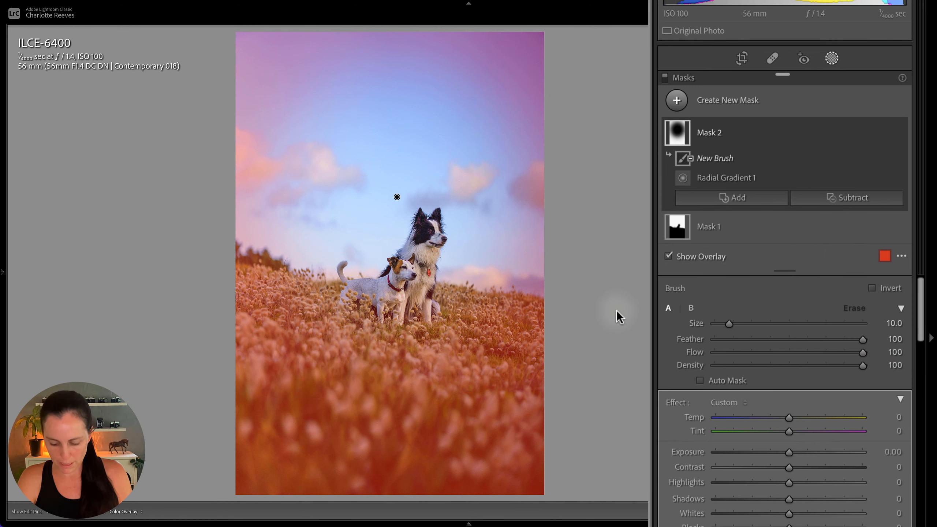
key(bracketright)
key(bracketright)
key(bracketright)
key(bracketright)
key(bracketright)
key(bracketright)
key(bracketright)
key(bracketright)
key(bracketright)
key(bracketright)
key(bracketright)
key(bracketright)
key(bracketright)
key(bracketright)
key(bracketright)
key(bracketright)
key(bracketright)
key(bracketright)
key(bracketright)
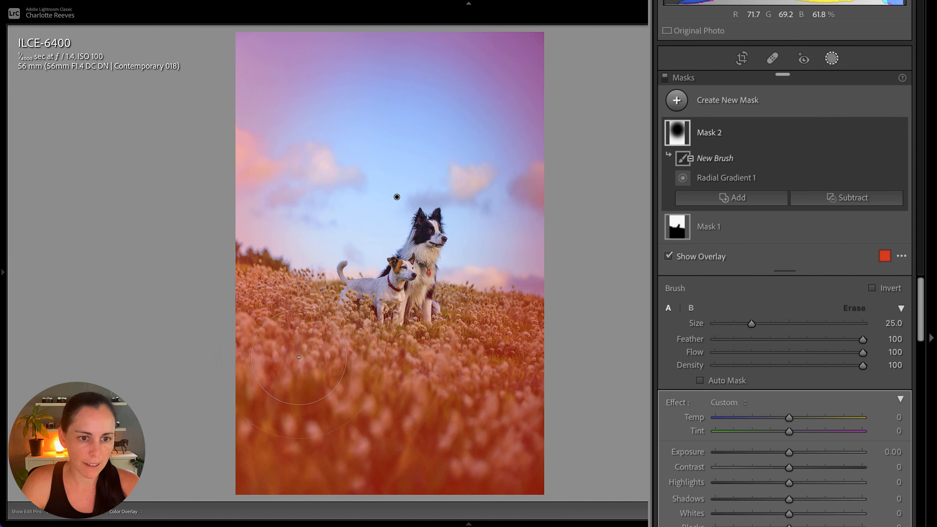
mouse_move(263, 344)
mouse_down()
mouse_move(272, 504)
mouse_move(468, 460)
mouse_move(480, 302)
mouse_move(381, 363)
mouse_move(298, 389)
mouse_move(255, 361)
mouse_up()
mouse_move(558, 140)
mouse_down()
mouse_move(478, 138)
mouse_move(570, 84)
mouse_move(558, 75)
mouse_move(338, 279)
mouse_move(294, 379)
mouse_move(331, 282)
mouse_move(339, 356)
mouse_up()
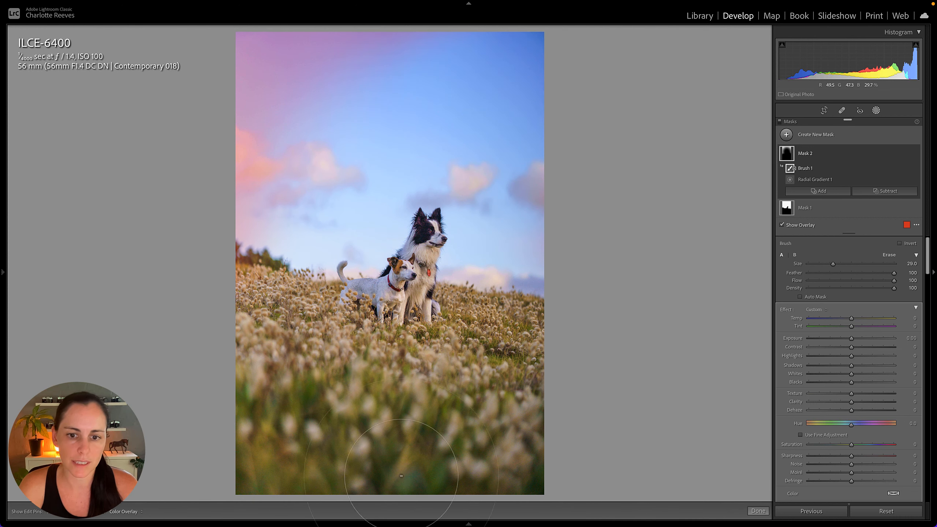
mouse_move(566, 145)
mouse_down()
mouse_move(370, 424)
mouse_move(191, 406)
mouse_move(182, 343)
mouse_up()
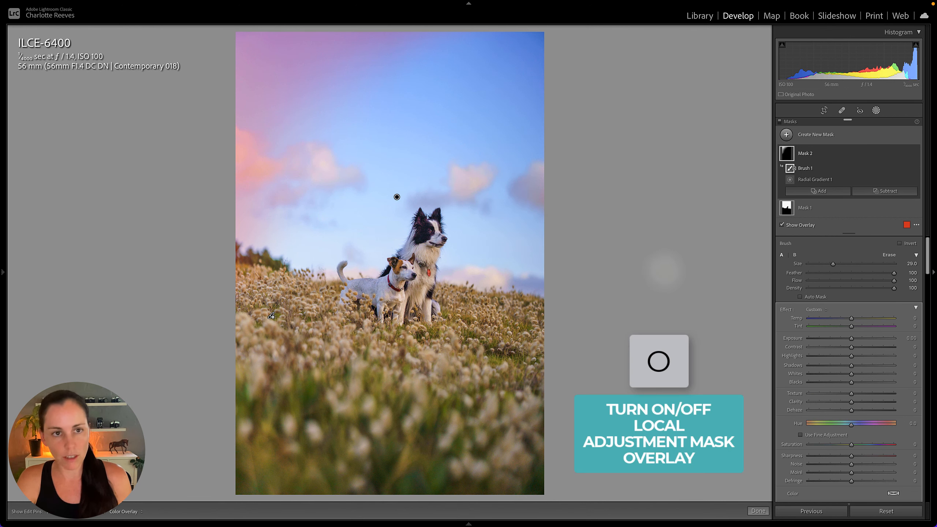
Hide the mask overlay, set Mask 2's Exposure to −0.61, and leave masking
key(o)
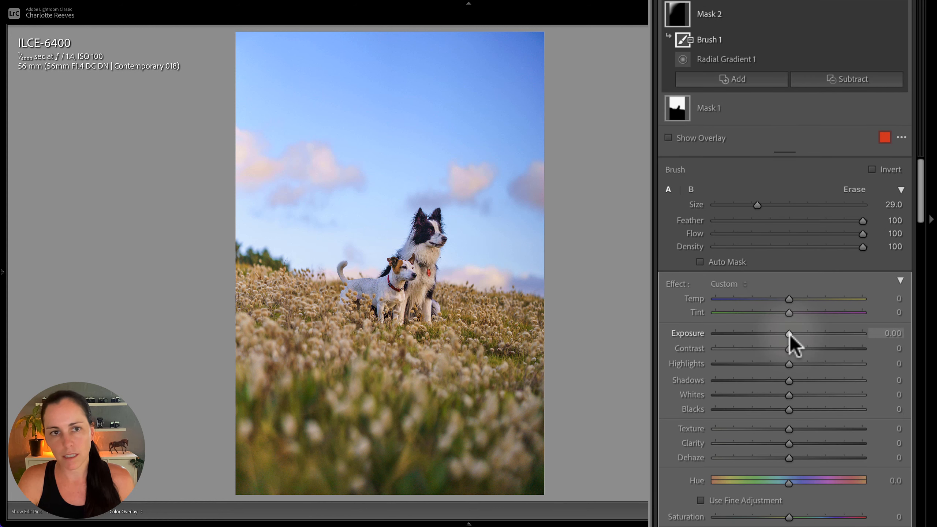
drag(851, 338, 848, 339)
drag(783, 335, 779, 334)
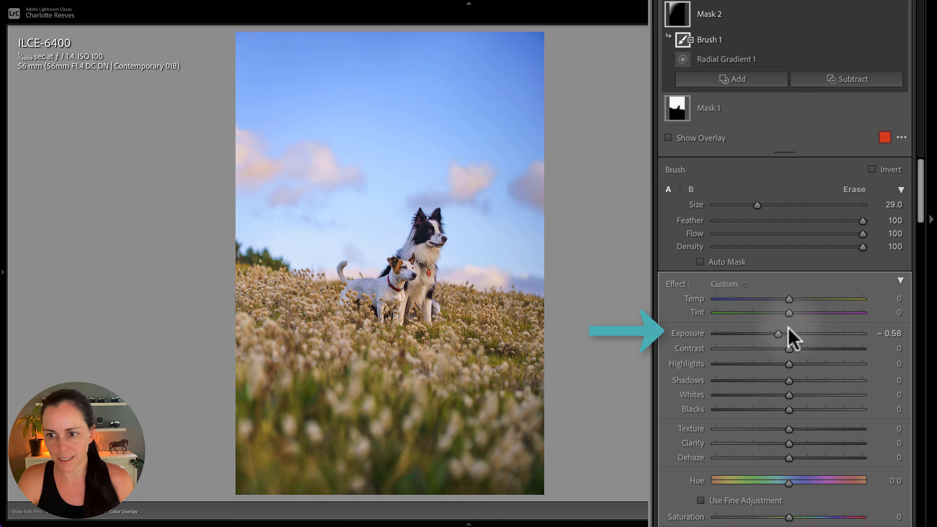
drag(779, 336, 777, 334)
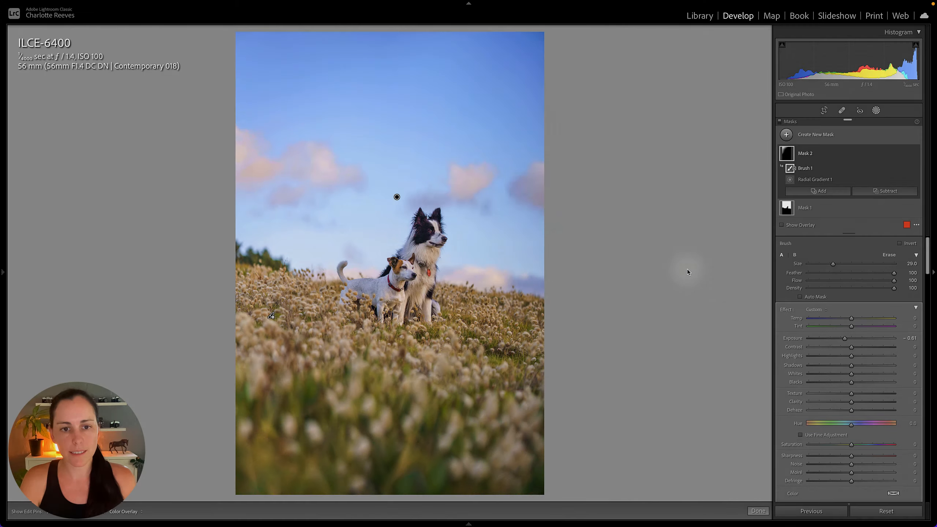
key(shift+w)
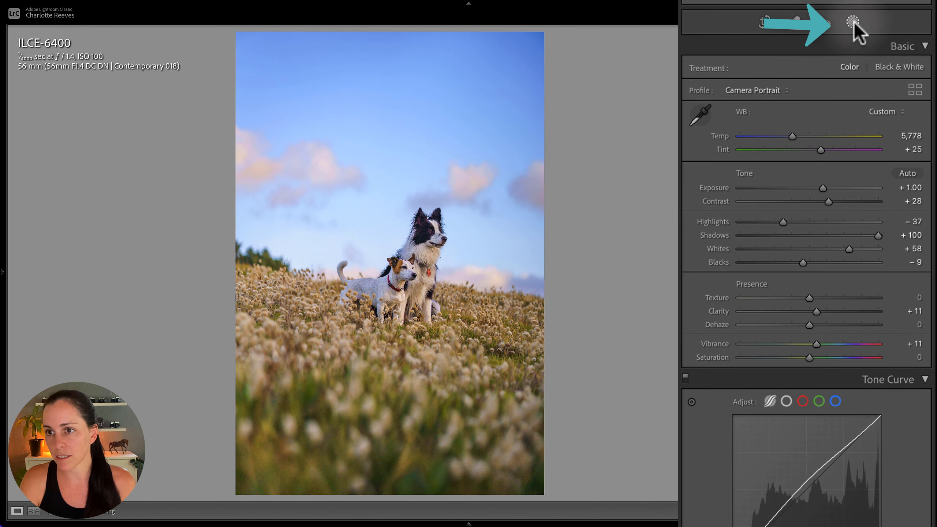
Add a linear gradient mask rising over the foreground grass to the dogs' feet and subtract the subject from it
click(853, 21)
click(700, 63)
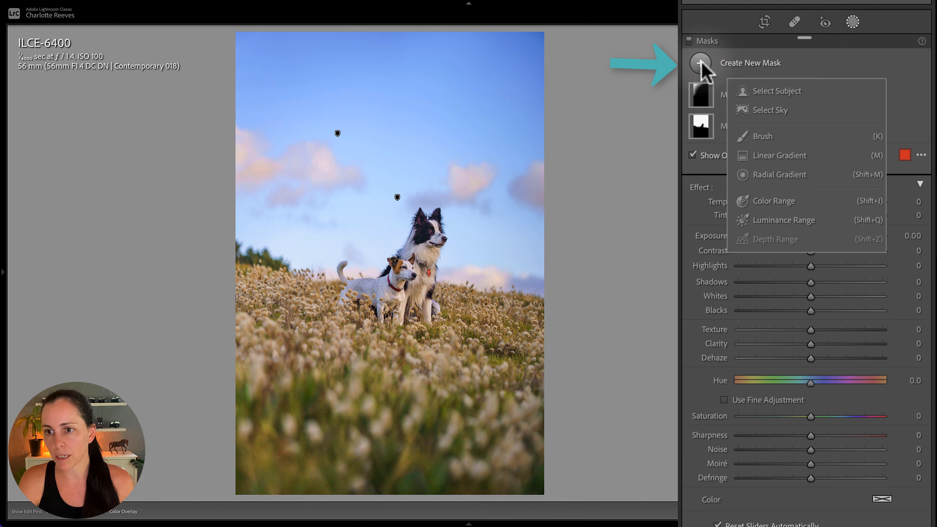
click(770, 157)
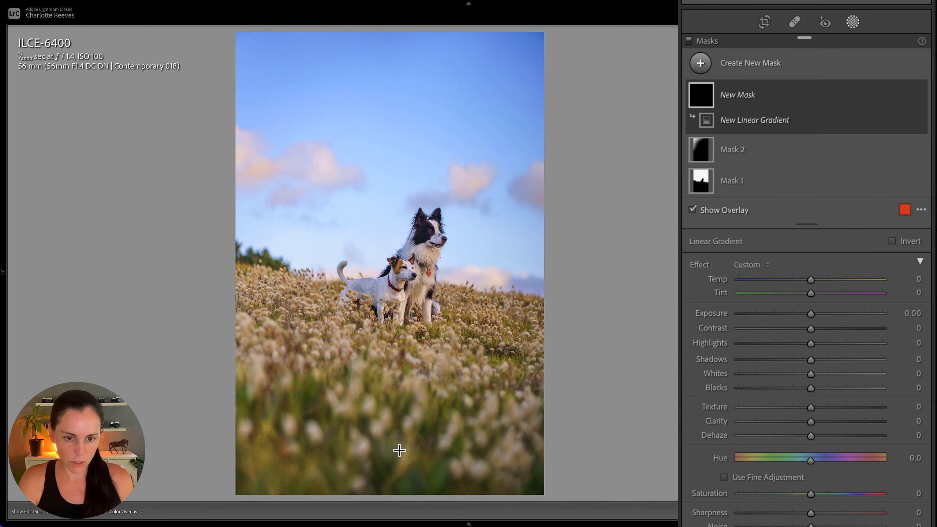
drag(399, 450, 398, 304)
click(861, 140)
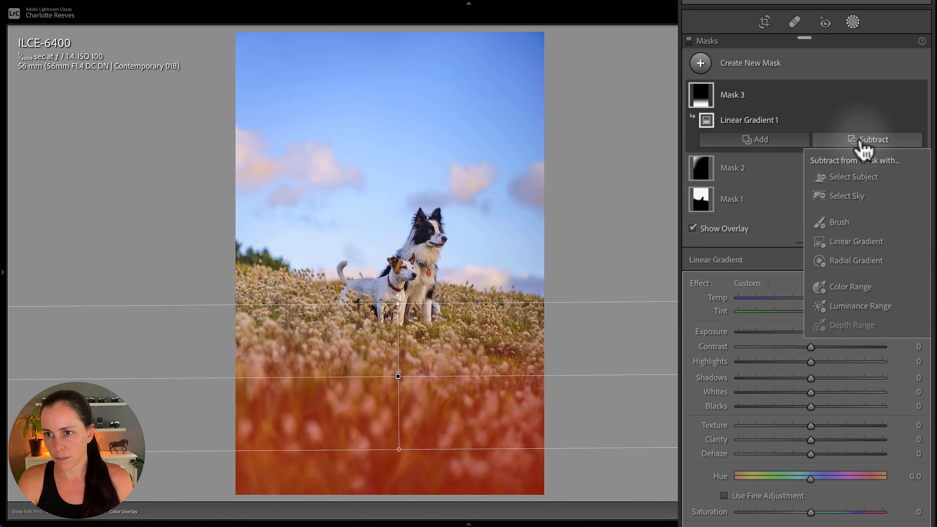
click(852, 176)
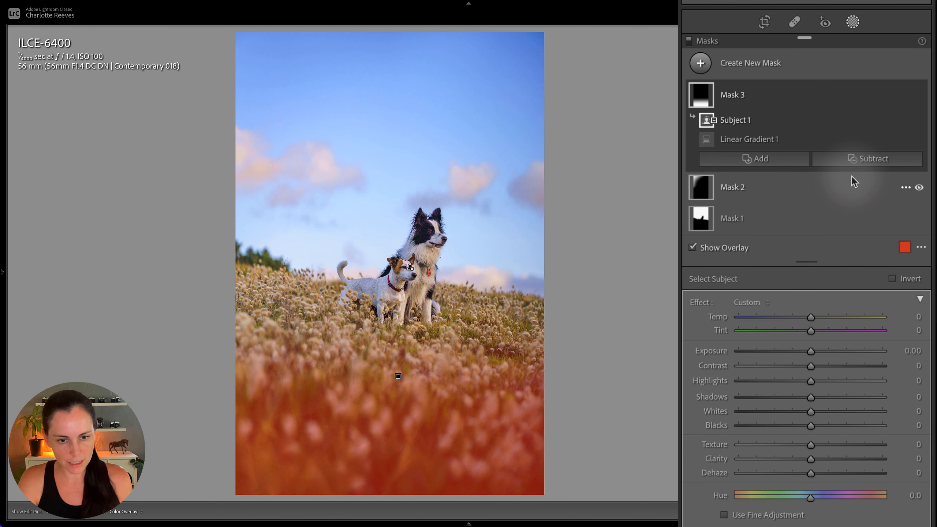
With the overlay hidden, set Mask 3's Exposure to −0.57, Contrast to −27 and Shadows to −5, and leave masking
scroll(782, 310, down, 3)
key(o)
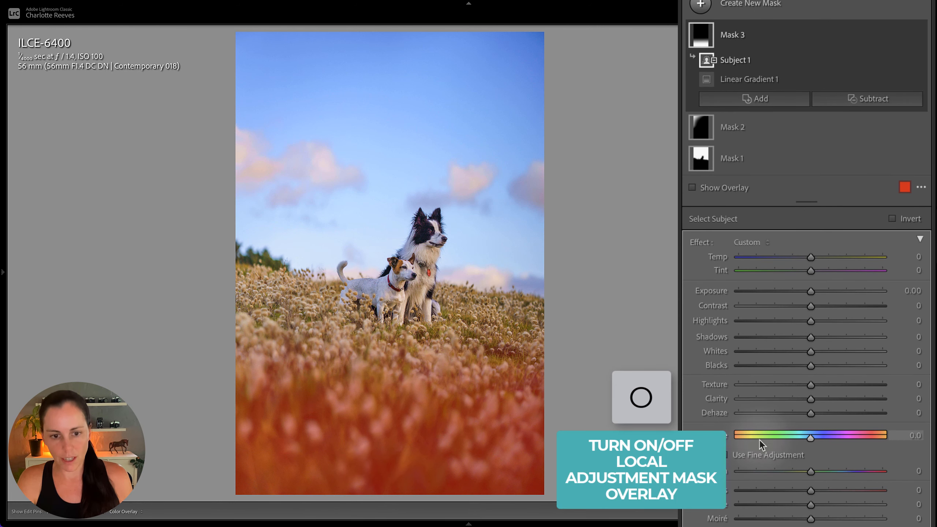
drag(811, 307, 792, 307)
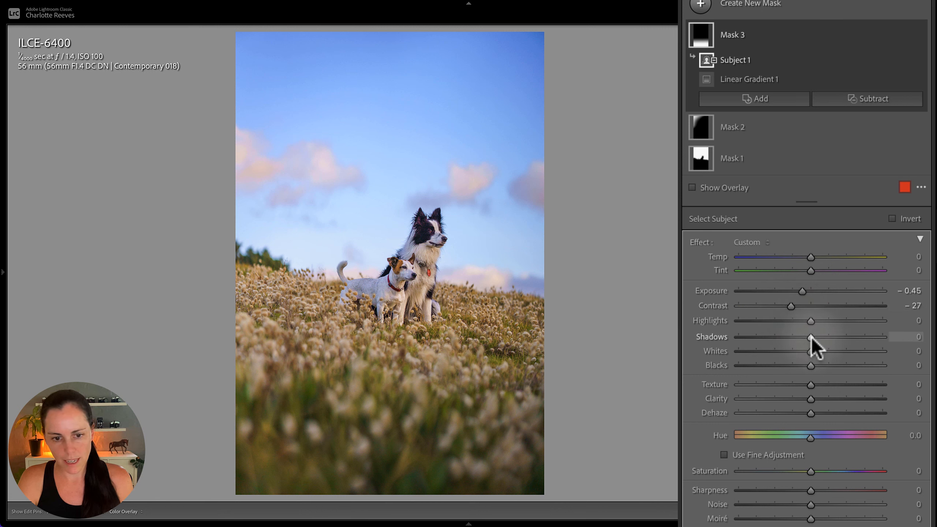
mouse_move(810, 337)
mouse_down()
mouse_move(831, 336)
mouse_move(793, 338)
mouse_move(807, 339)
mouse_up()
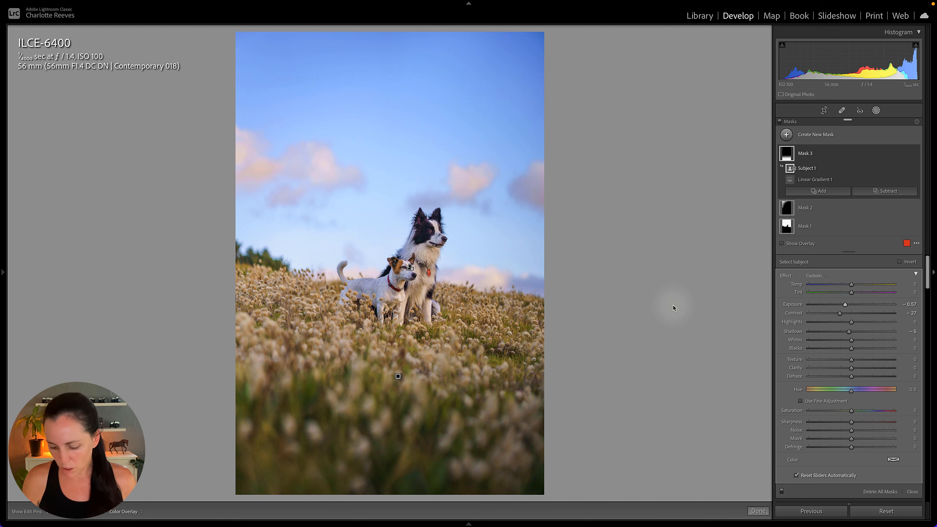
key(shift+w)
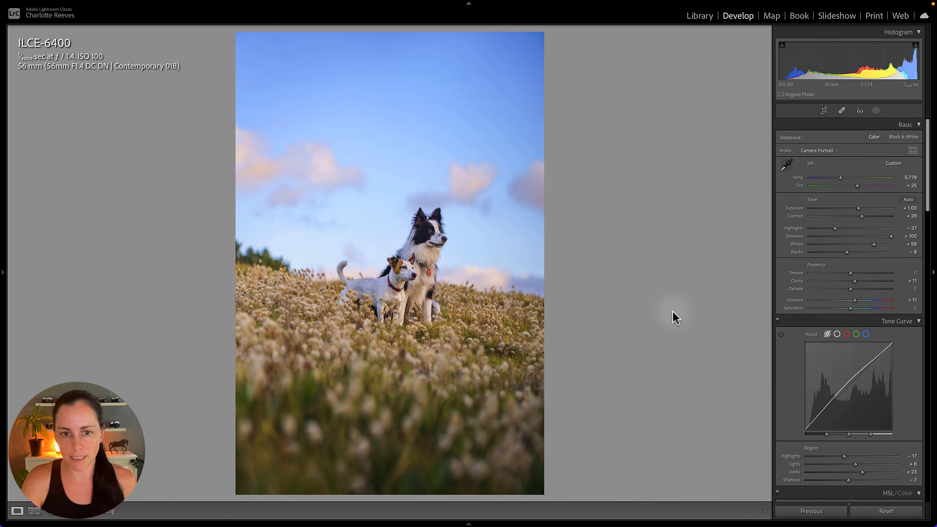
Compare the edited photo with its original before state
key(backslash)
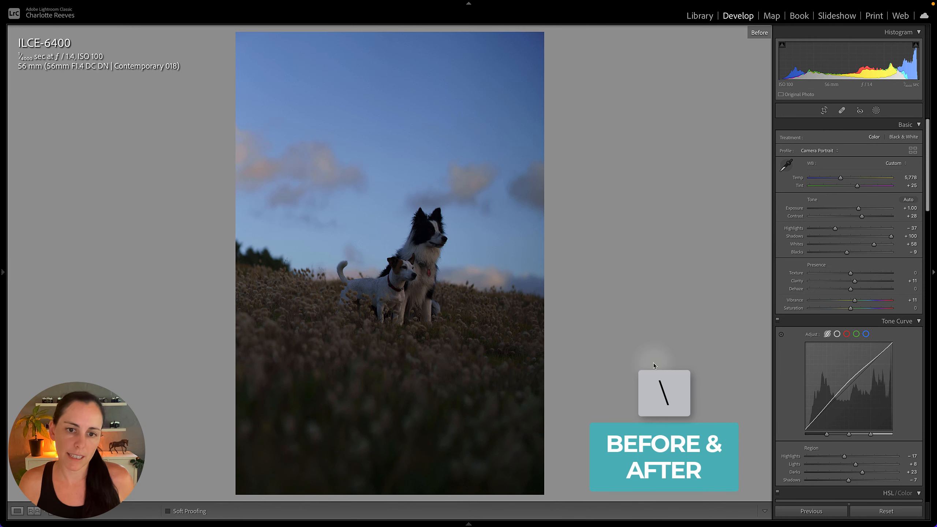
key(backslash)
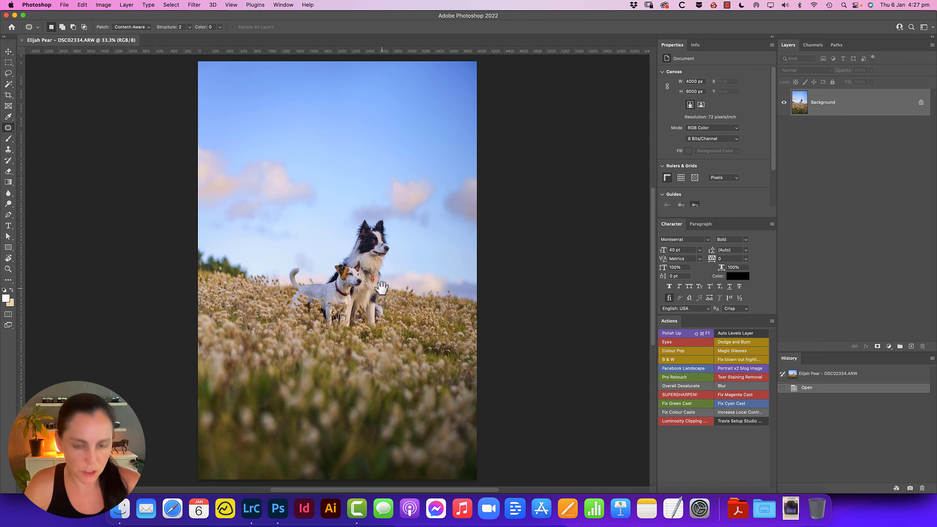
Switch to Photoshop and remove the red tag from the collie's chest using Patch tool selections and Fill
super+click(366, 272)
super+click(367, 279)
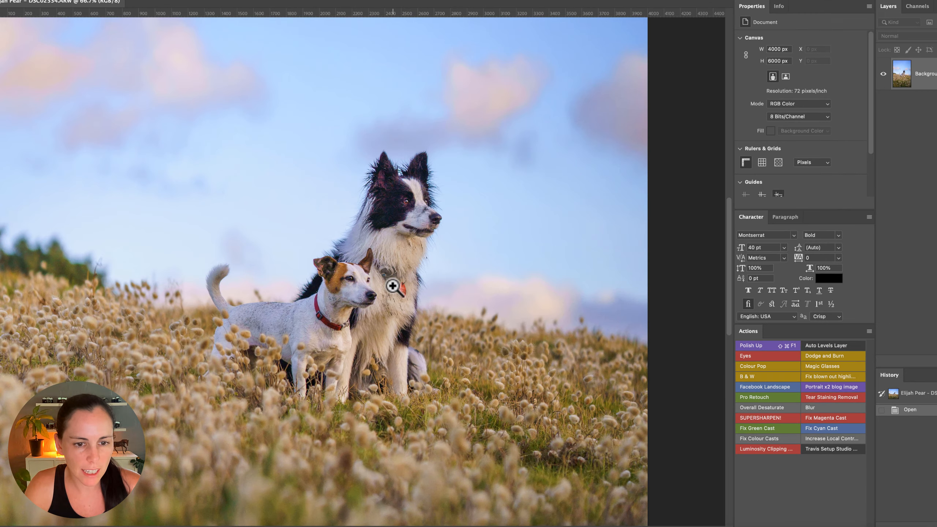
super+click(346, 283)
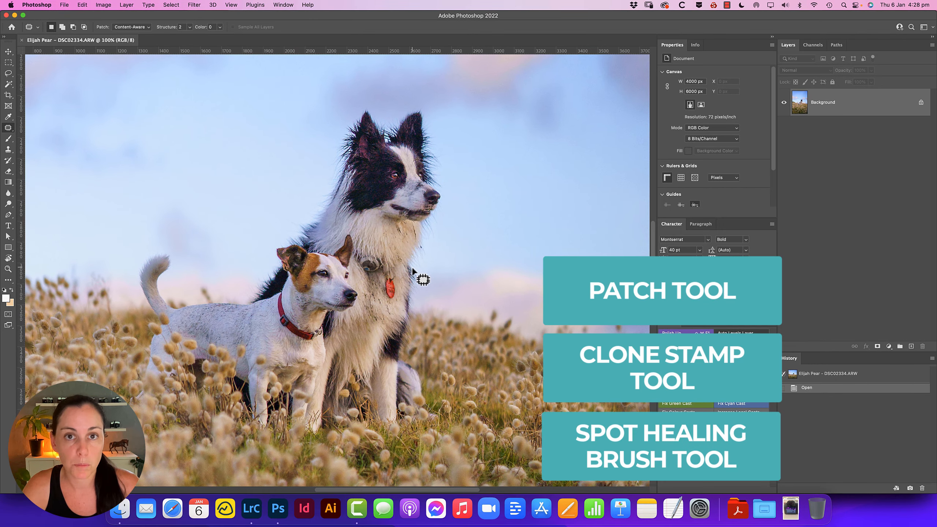
super+click(383, 285)
mouse_move(401, 254)
mouse_down()
mouse_move(428, 295)
mouse_move(406, 253)
mouse_up()
key(shift+BackSpace)
key(Return)
key(super+d)
drag(413, 321, 399, 312)
key(shift+BackSpace)
key(Return)
Outline the dark dirt marks on the collie's chest fur with the Patch tool and fill the selected spots
drag(456, 266, 456, 265)
drag(494, 370, 489, 369)
drag(368, 378, 365, 370)
drag(310, 306, 319, 312)
drag(317, 293, 315, 293)
drag(347, 306, 346, 306)
drag(365, 322, 363, 323)
mouse_move(365, 257)
mouse_down()
mouse_move(370, 303)
mouse_move(365, 258)
mouse_up()
drag(399, 245, 395, 248)
drag(417, 299, 416, 299)
drag(425, 349, 426, 354)
drag(445, 230, 457, 235)
scroll(458, 235, down, 5)
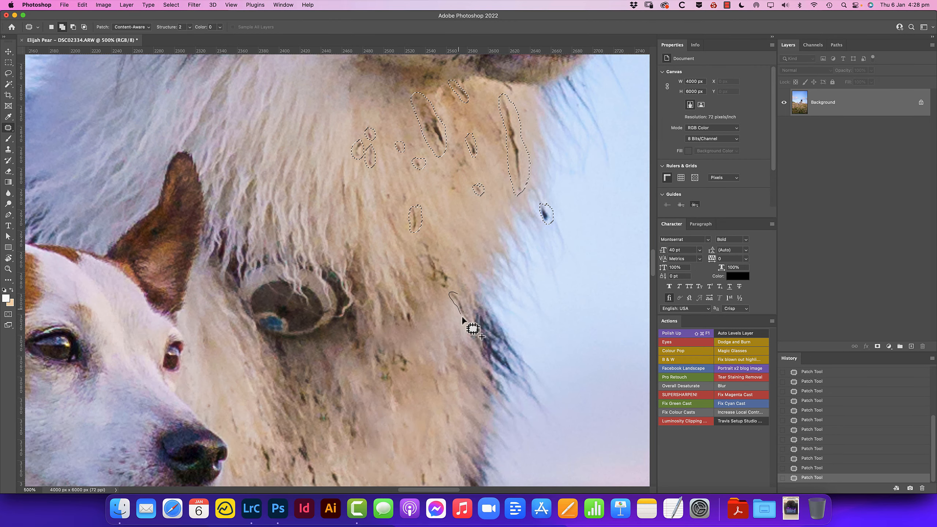
key(shift+BackSpace)
key(Return)
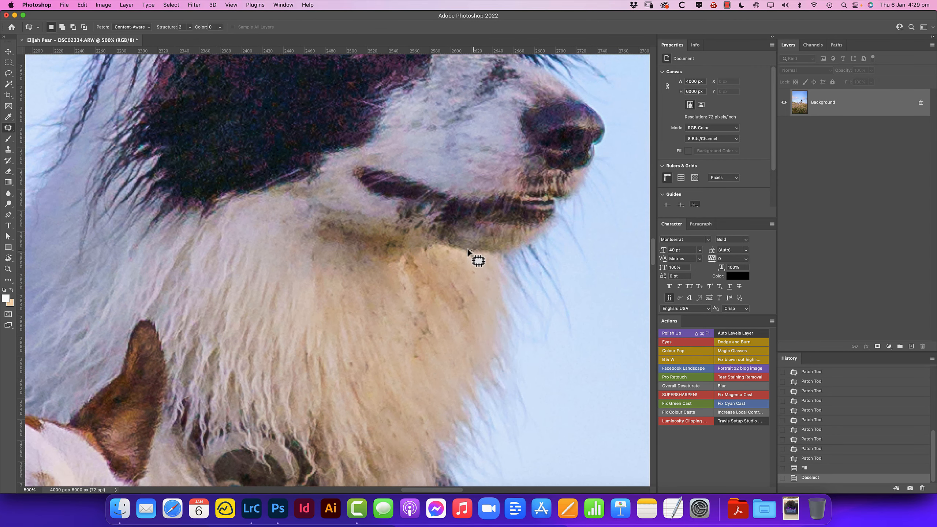
Select the silver tag on the collie's chest with the Patch tool, fill it with fur, and deselect
mouse_move(428, 205)
mouse_down()
mouse_move(370, 214)
mouse_move(446, 236)
mouse_up()
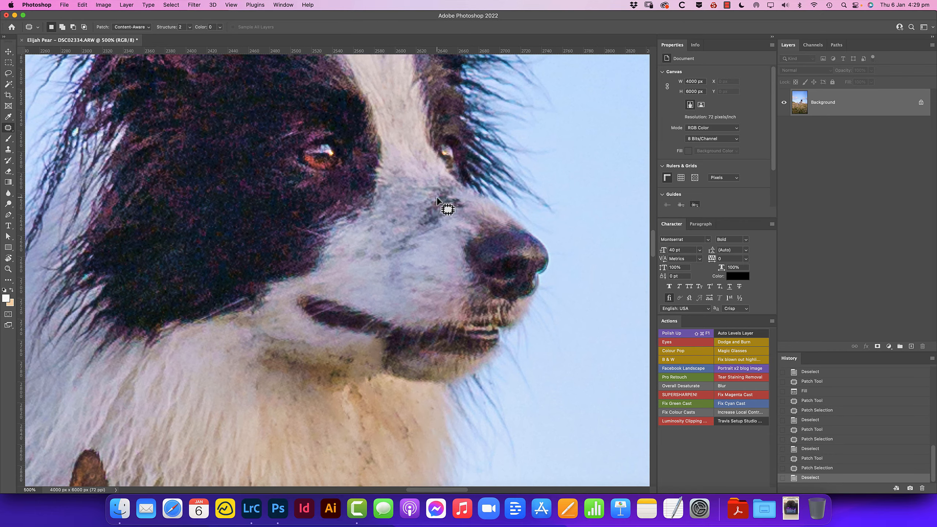
drag(446, 210, 444, 188)
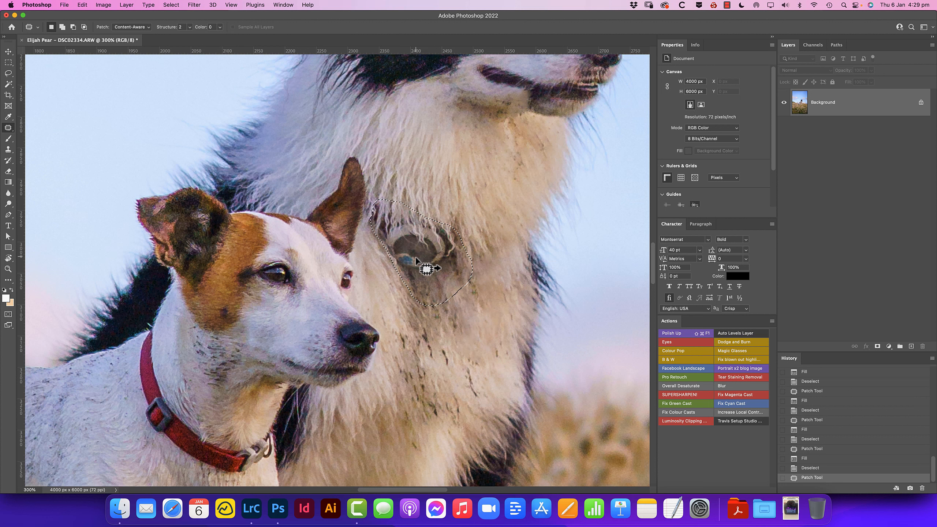
key(BackSpace)
key(Return)
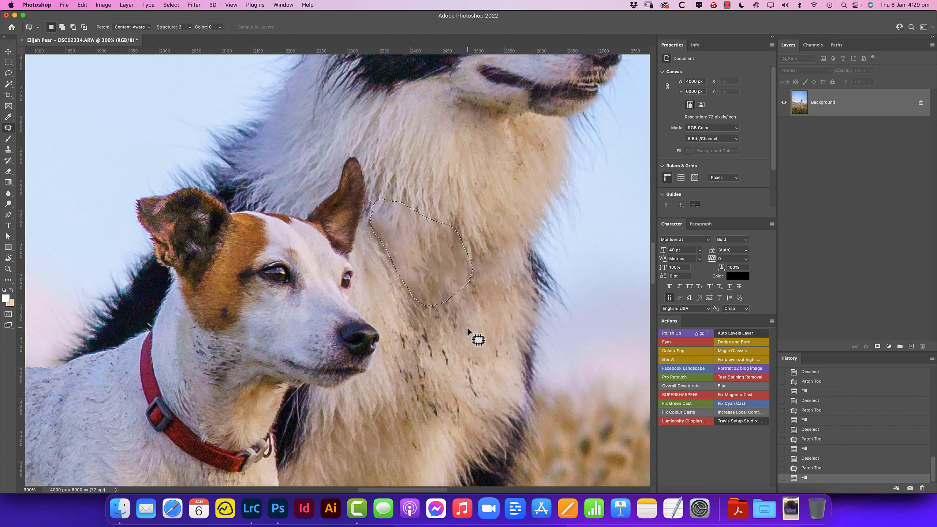
key(super+d)
Even out the patched, blotchy fur on the collie's chest with the Clone Stamp at 40% opacity
key(s)
drag(391, 249, 407, 291)
drag(407, 292, 414, 303)
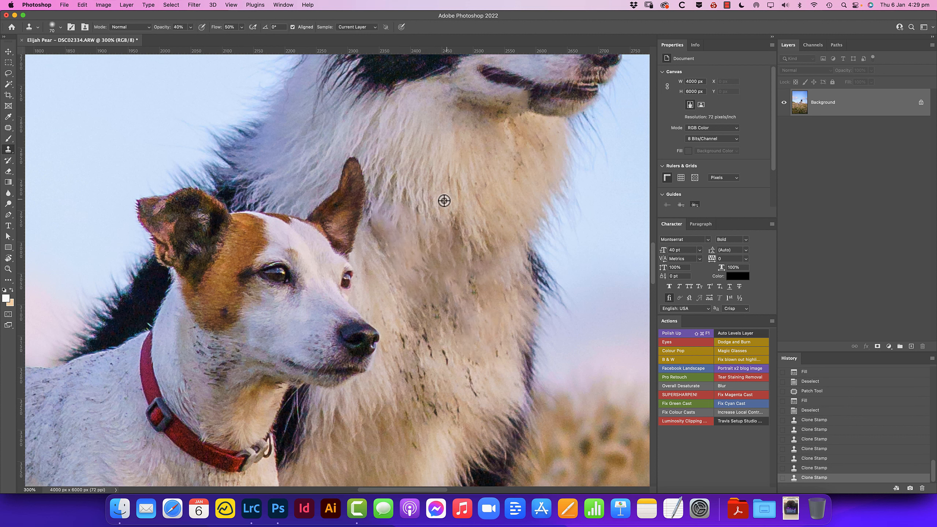
alt+click(444, 202)
mouse_move(451, 242)
mouse_down()
mouse_move(410, 212)
mouse_move(395, 214)
mouse_up()
alt+click(414, 183)
drag(392, 240, 388, 249)
mouse_move(489, 290)
mouse_down()
mouse_move(475, 285)
mouse_move(438, 312)
mouse_move(422, 308)
mouse_up()
drag(447, 313, 450, 318)
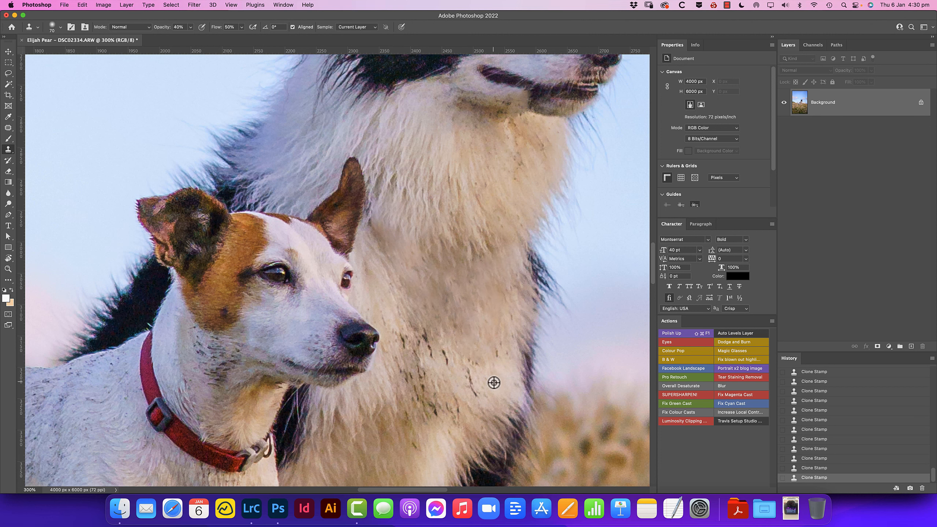
alt+click(493, 382)
mouse_move(441, 360)
mouse_down()
mouse_move(441, 310)
mouse_move(420, 279)
mouse_up()
Outline the dark dirt marks on the collie's lower chest with the Patch tool, fill them, and deselect
key(super+plus)
key(j)
drag(482, 291, 478, 294)
drag(448, 266, 456, 273)
drag(429, 237, 432, 241)
mouse_move(412, 256)
mouse_down()
mouse_move(422, 258)
mouse_move(407, 264)
mouse_up()
mouse_move(408, 270)
mouse_down()
mouse_move(417, 270)
mouse_move(422, 294)
mouse_move(402, 296)
mouse_up()
mouse_move(413, 315)
mouse_down()
mouse_move(416, 338)
mouse_move(414, 316)
mouse_up()
drag(420, 314, 432, 335)
drag(438, 326, 439, 334)
drag(452, 337, 459, 338)
drag(400, 350, 404, 352)
drag(408, 388, 411, 387)
drag(457, 378, 460, 376)
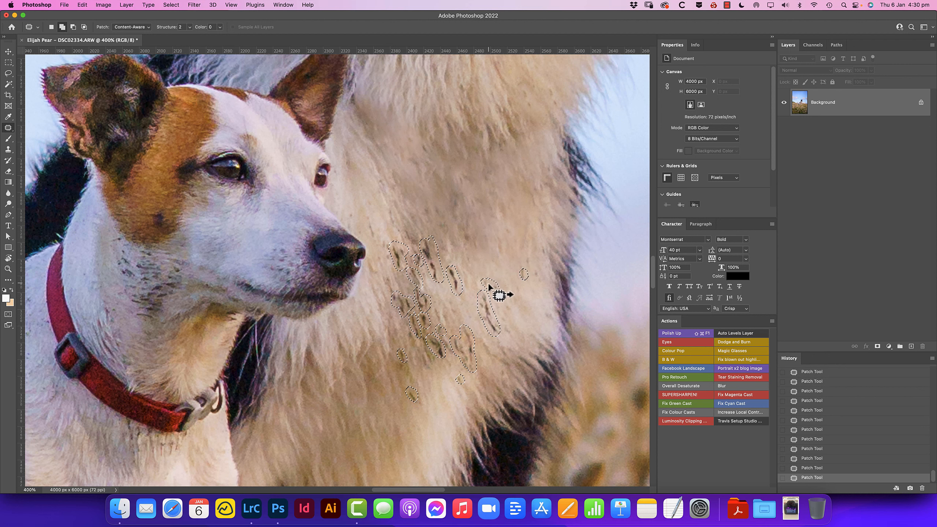
key(shift+BackSpace)
click(548, 203)
key(super+d)
Dodge the collie's chest fur with the range set to Shadows and 10% exposure
key(super+minus)
key(super+minus)
key(super+minus)
key(super+minus)
super+click(397, 284)
super+click(397, 283)
super+click(397, 284)
key(o)
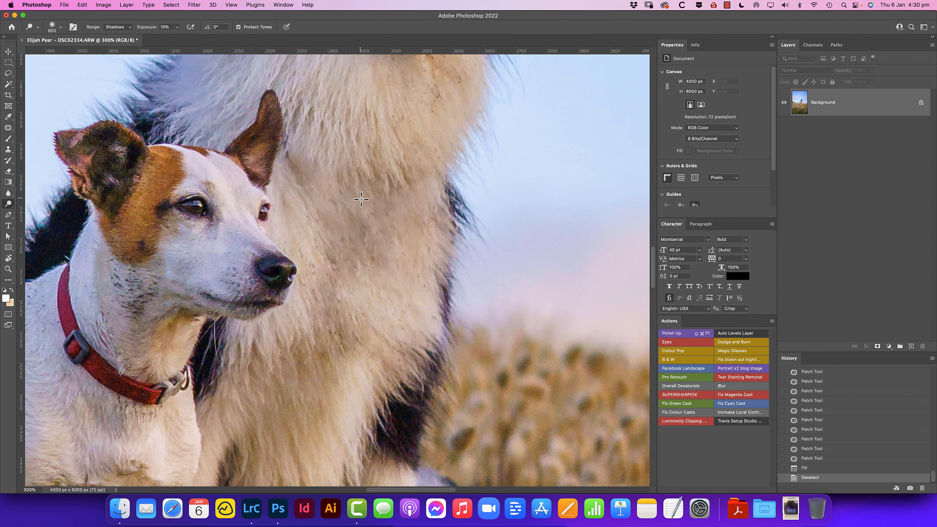
drag(355, 164, 396, 277)
Select the mark below the terrier's eye with the Patch tool and fill it
drag(182, 257, 389, 240)
super+click(387, 239)
key(j)
drag(428, 191, 422, 184)
key(shift+BackSpace)
key(Return)
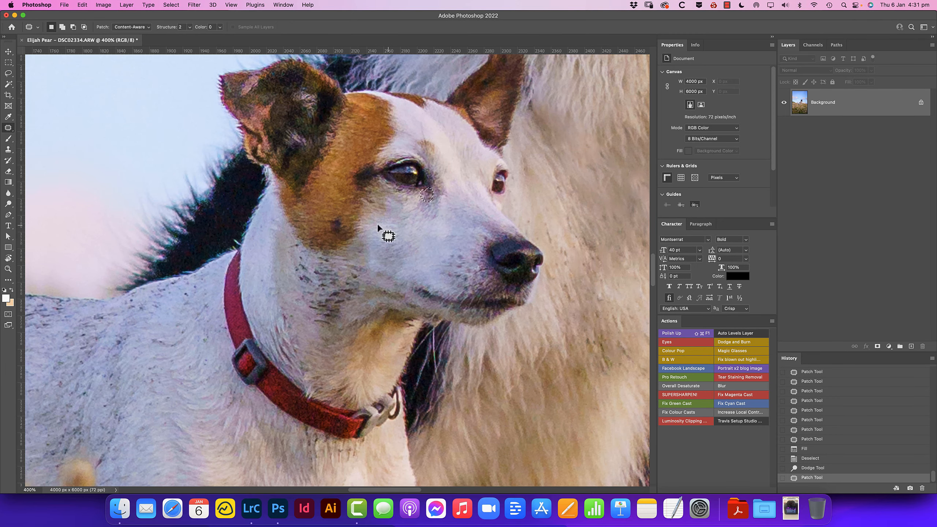
Select the dark specks on the terrier's neck with the Patch tool, fill them, and deselect
mouse_move(321, 275)
mouse_down()
mouse_move(354, 250)
mouse_move(295, 270)
mouse_move(309, 275)
mouse_up()
key(shift+BackSpace)
key(Return)
drag(321, 318, 313, 320)
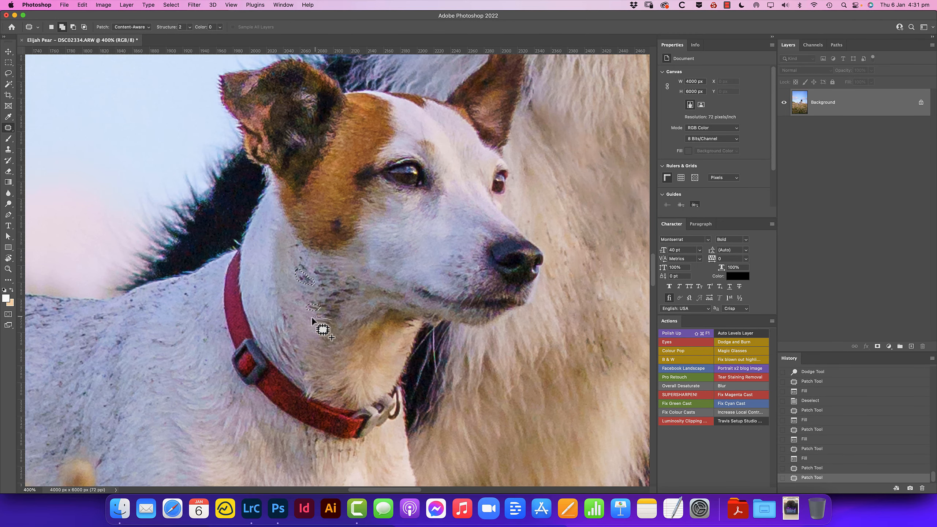
drag(415, 318, 404, 322)
mouse_move(303, 242)
mouse_down()
mouse_move(292, 246)
mouse_move(312, 272)
mouse_move(324, 262)
mouse_up()
key(shift+BackSpace)
key(Return)
key(super+d)
mouse_move(316, 271)
mouse_down()
mouse_move(362, 296)
mouse_move(318, 273)
mouse_up()
key(shift+BackSpace)
key(Return)
key(super+d)
Smooth the remaining marks on the terrier's neck and throat with the Clone Stamp at 40% opacity
key(s)
alt+click(319, 289)
click(335, 311)
click(331, 327)
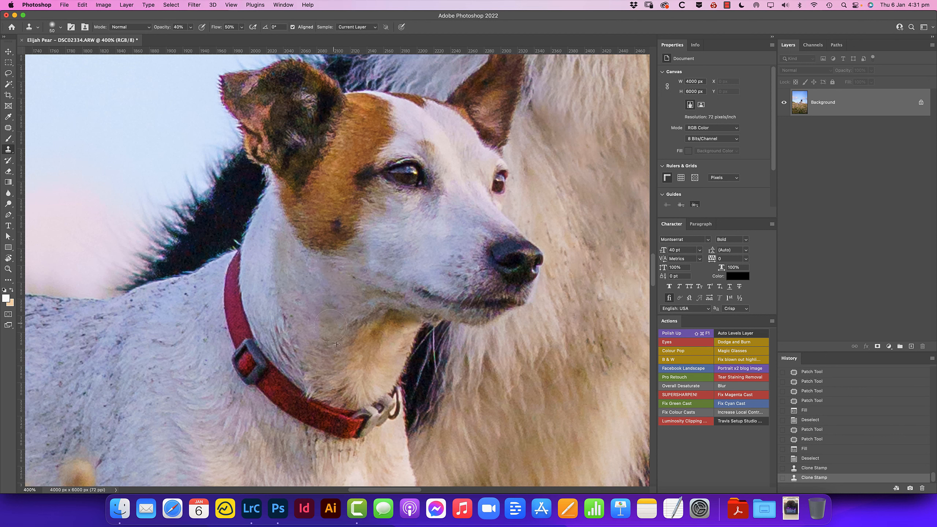
click(396, 326)
click(358, 288)
click(439, 325)
Patch and fill the dark spot on the terrier's brown cheek, patch the neck fur below it, and deselect
scroll(422, 317, down, 4)
scroll(400, 321, up, 4)
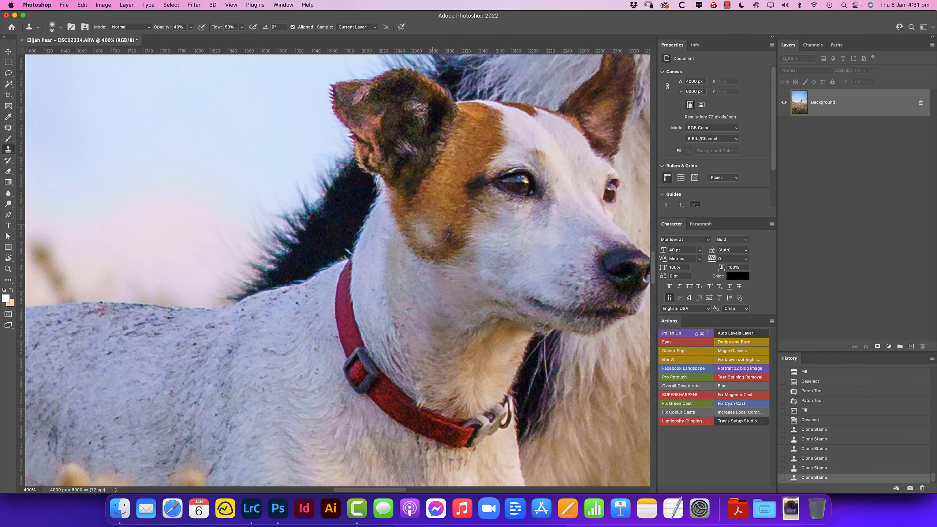
key(j)
drag(444, 226, 440, 232)
key(shift+BackSpace)
key(Return)
key(super+d)
mouse_move(442, 278)
mouse_down()
mouse_move(383, 276)
mouse_move(427, 280)
mouse_move(445, 225)
mouse_move(442, 291)
mouse_up()
key(super+d)
Patch the dirty marks around the collie's mouth
scroll(445, 300, down, 4)
scroll(468, 269, up, 5)
scroll(452, 319, down, 4)
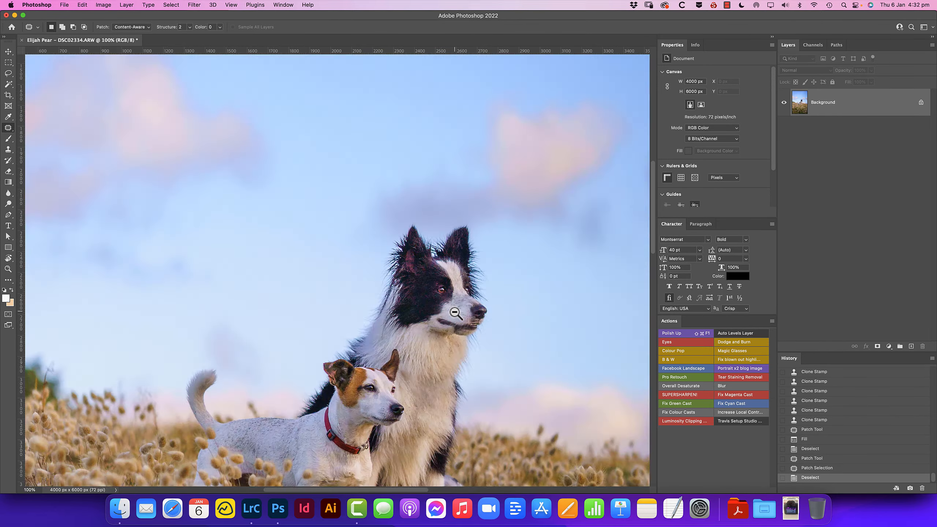
scroll(429, 257, up, 3)
scroll(420, 255, up, 1)
mouse_move(407, 253)
mouse_down()
mouse_move(402, 268)
mouse_move(408, 254)
mouse_up()
mouse_move(410, 263)
mouse_down()
mouse_move(381, 259)
mouse_move(401, 270)
mouse_move(371, 252)
mouse_up()
key(super+d)
key(super+d)
mouse_move(420, 261)
mouse_down()
mouse_move(414, 277)
mouse_move(379, 257)
mouse_move(405, 265)
mouse_up()
Clean up the fur around the collie's mouth and muzzle with the Clone Stamp at 40% opacity
key(s)
alt+click(365, 257)
mouse_move(403, 263)
mouse_down()
mouse_move(424, 268)
mouse_move(413, 266)
mouse_up()
drag(404, 264, 363, 258)
mouse_move(402, 212)
mouse_down()
mouse_move(433, 175)
mouse_move(404, 207)
mouse_up()
alt+click(393, 216)
drag(413, 202, 421, 193)
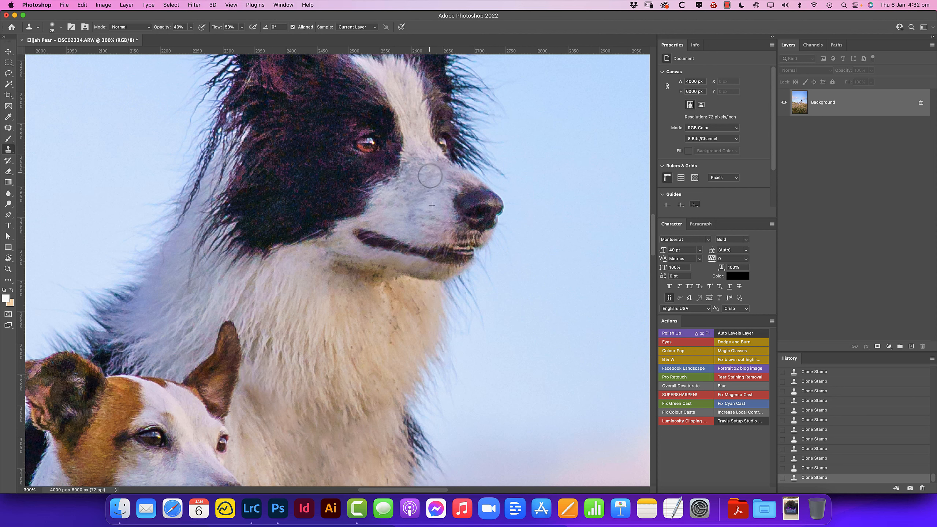
Remove the dark specks from the terrier's back and side using a small Spot Healing Brush
scroll(412, 190, down, 3)
scroll(315, 299, up, 3)
drag(221, 310, 491, 308)
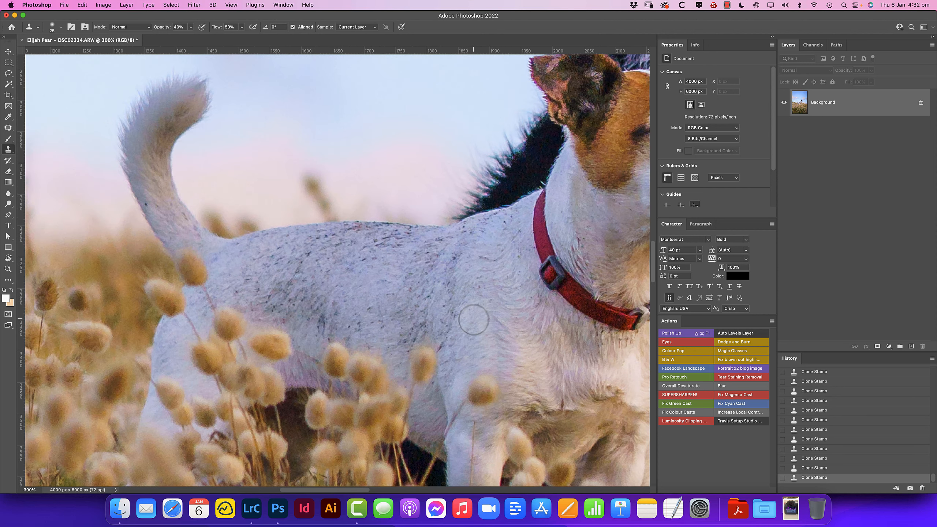
key(j)
click(338, 305)
key(bracketleft)
key(bracketleft)
key(bracketleft)
key(bracketleft)
click(295, 273)
click(298, 269)
click(300, 265)
click(302, 262)
click(305, 259)
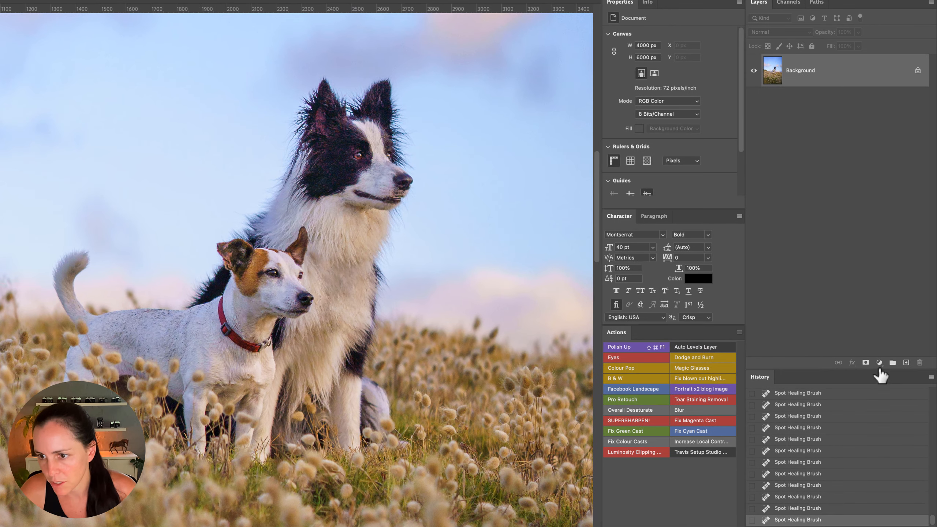
Add a Hue/Saturation adjustment layer and invert its mask to black
click(879, 363)
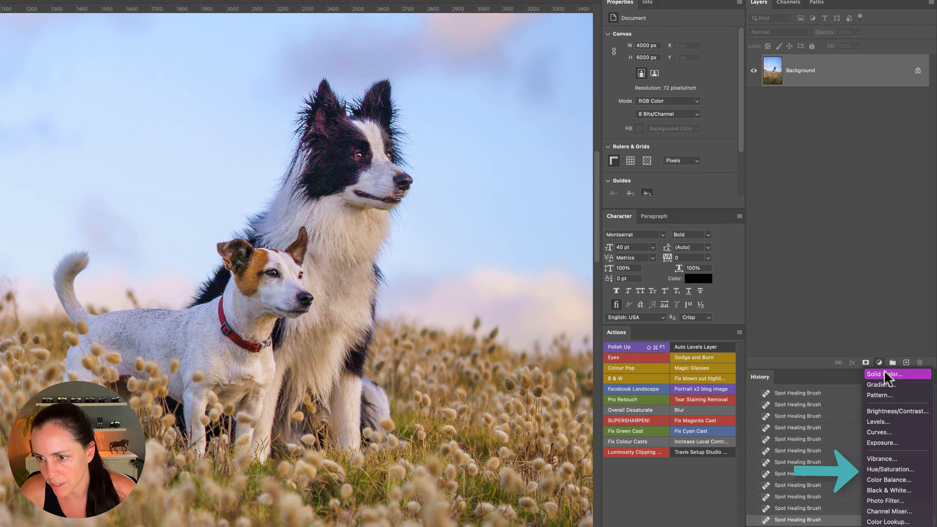
click(893, 467)
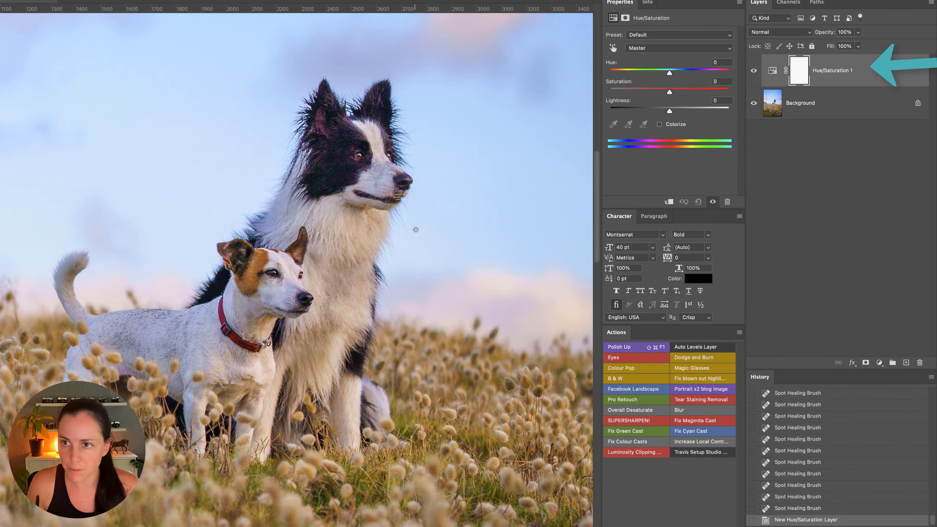
key(super+i)
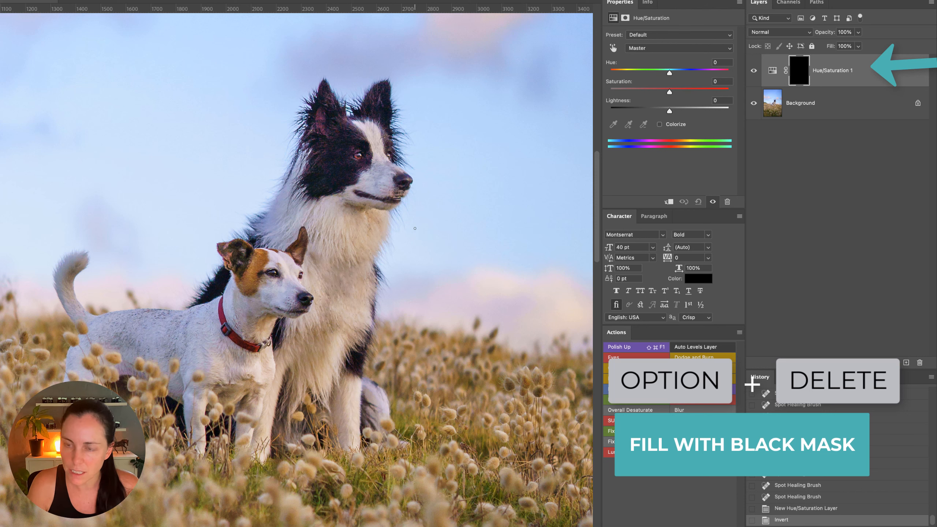
Paint the Hue/Saturation mask white over the discoloured fur on the collie's chest
key(b)
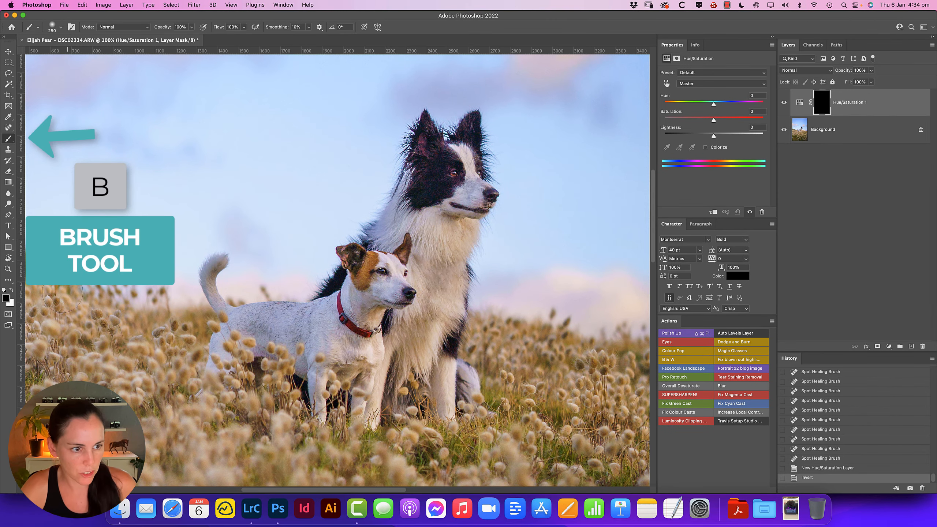
key(d)
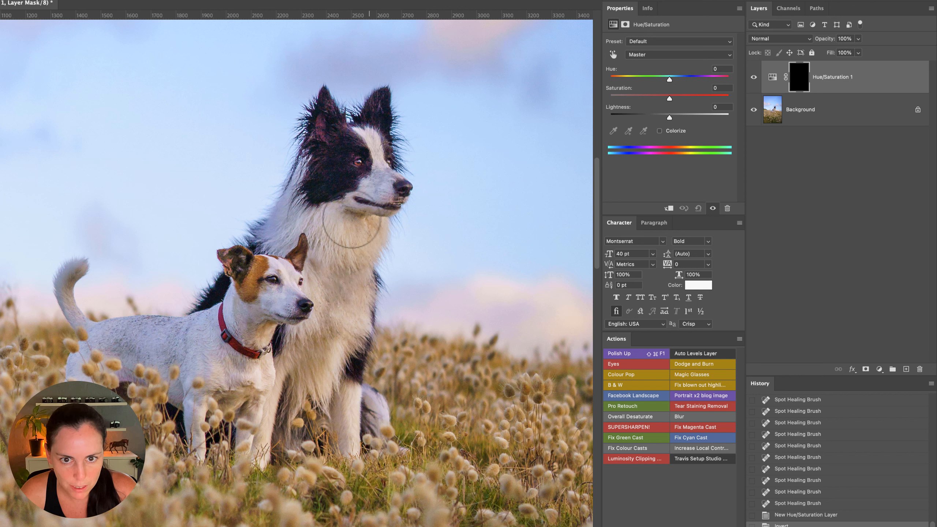
drag(351, 226, 340, 278)
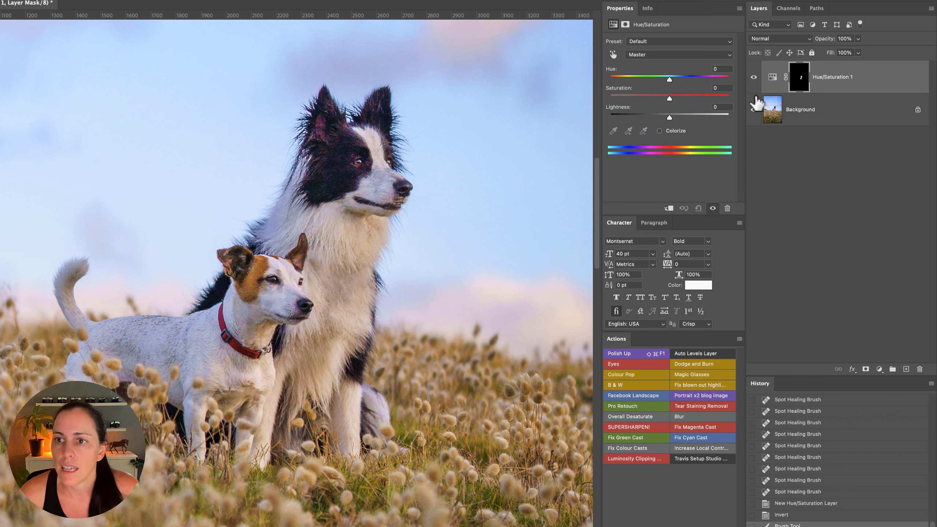
Target the collie's chest fur colour in the Hue/Saturation adjustment and set Reds to saturation -24 and lightness +39
click(771, 77)
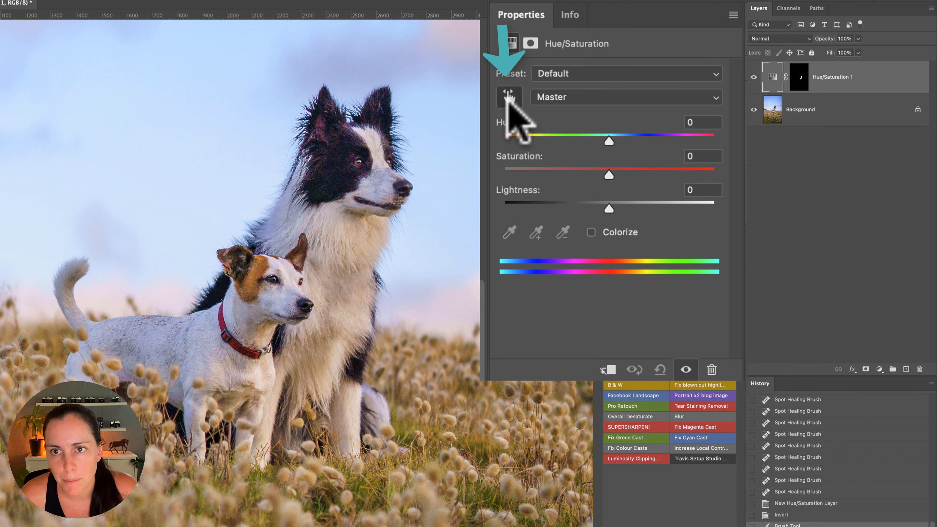
click(508, 97)
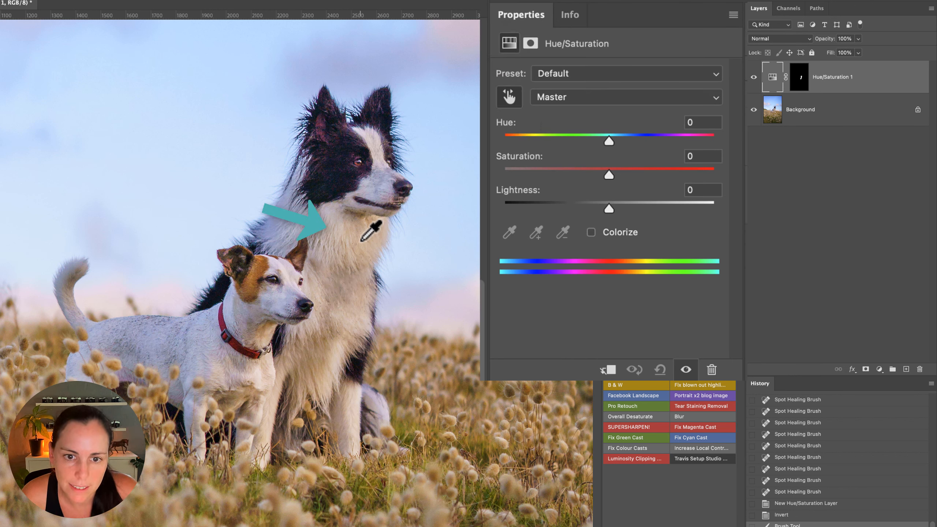
drag(364, 243, 334, 251)
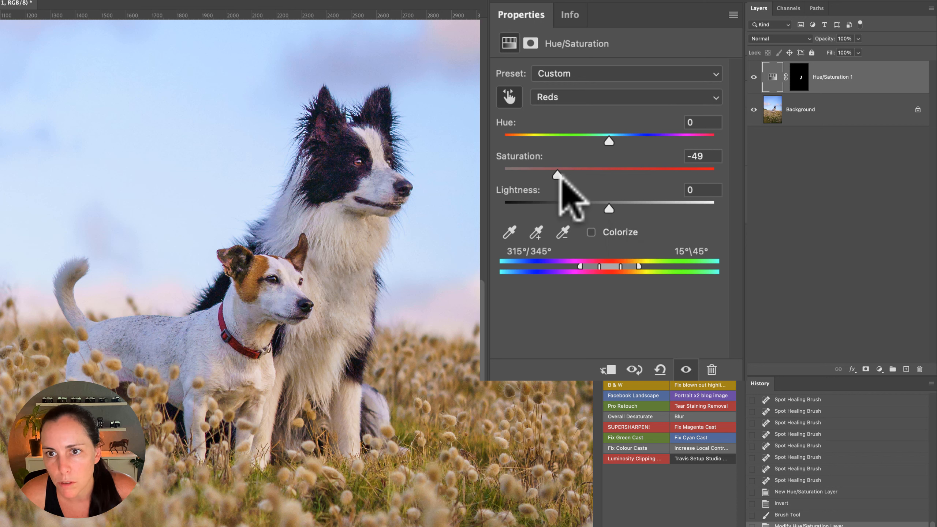
drag(558, 175, 582, 175)
drag(609, 209, 656, 209)
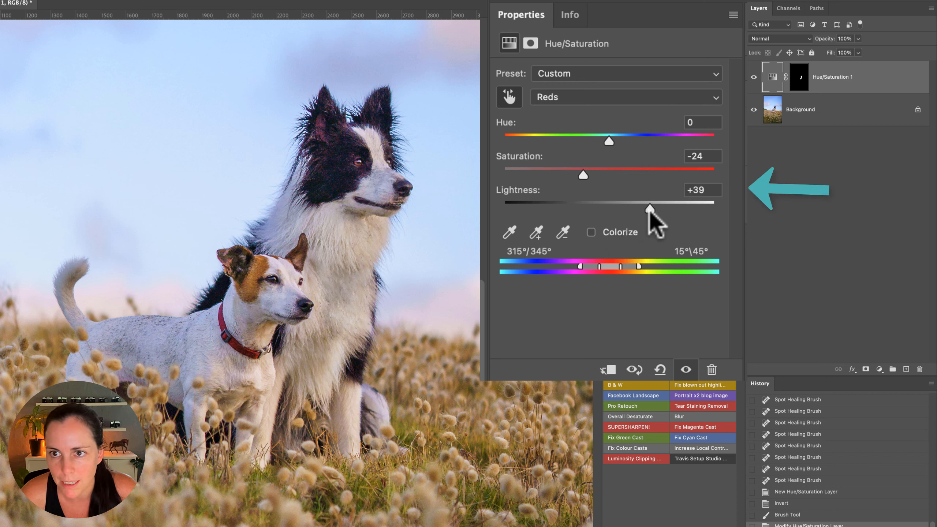
Set the Yellows in the Hue/Saturation adjustment to saturation -10 and lightness +17
click(579, 97)
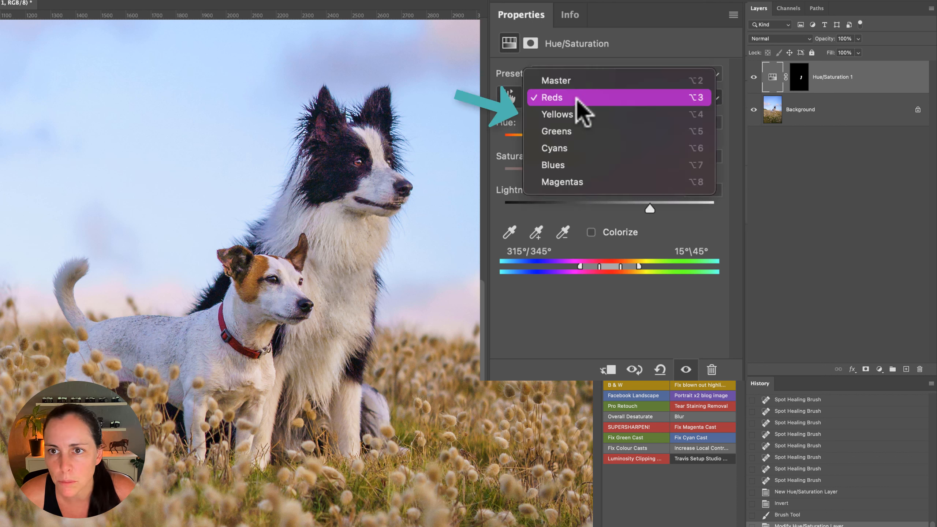
click(579, 115)
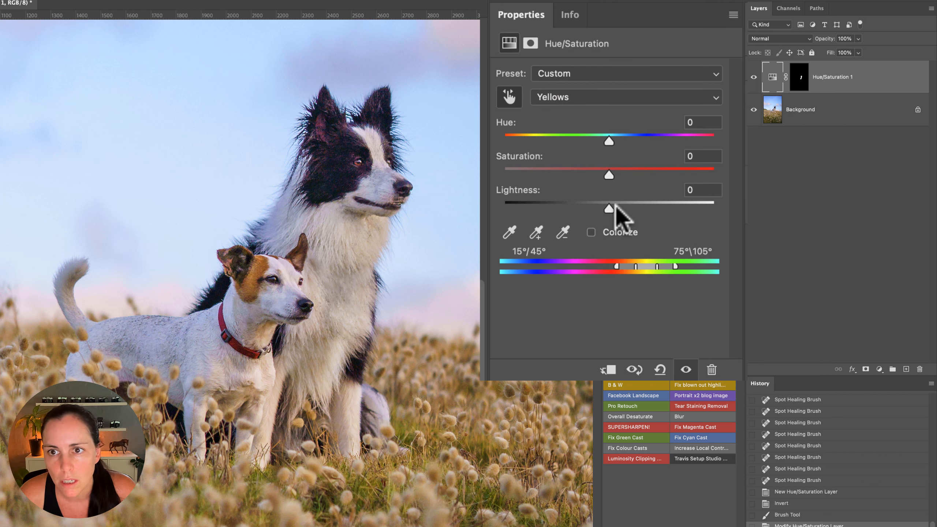
mouse_move(609, 210)
mouse_down()
mouse_move(653, 209)
mouse_move(626, 210)
mouse_up()
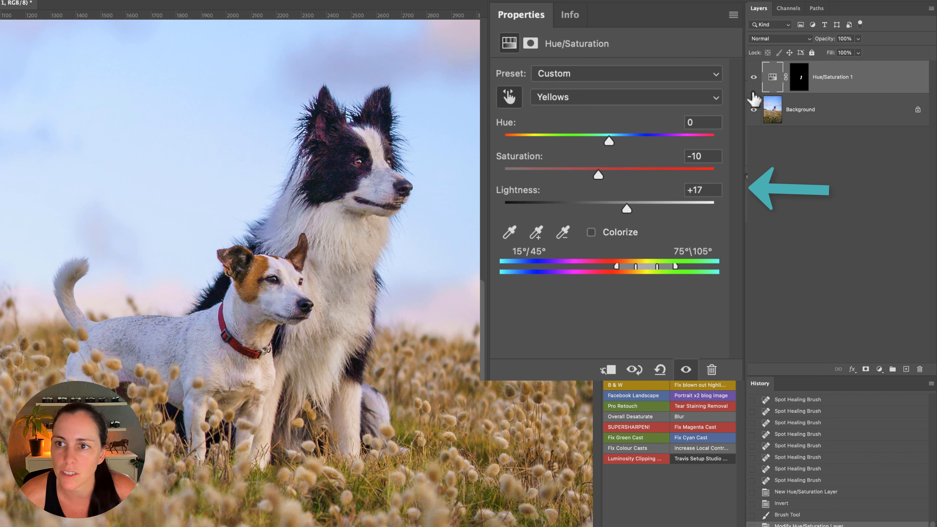
Toggle the Hue/Saturation layer's visibility to compare the chest fur with and without the colour correction
click(753, 77)
click(754, 78)
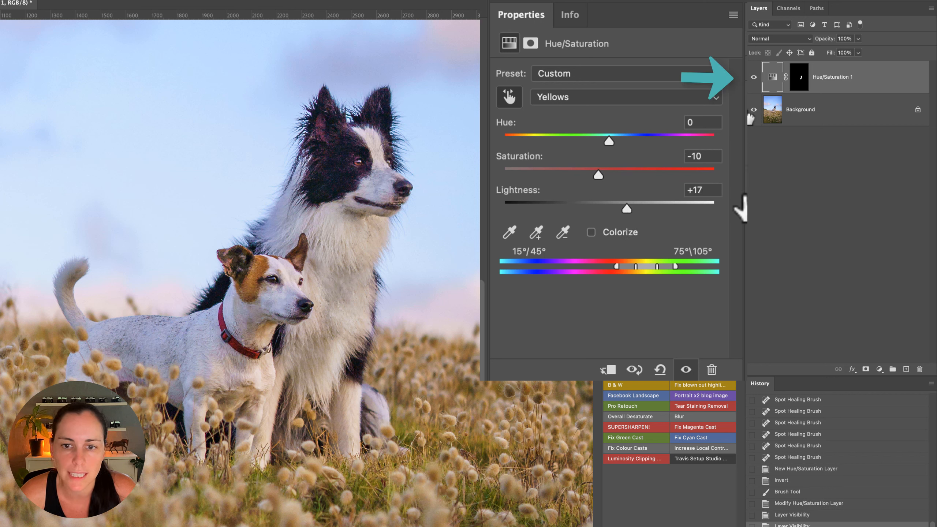
click(754, 78)
click(754, 78)
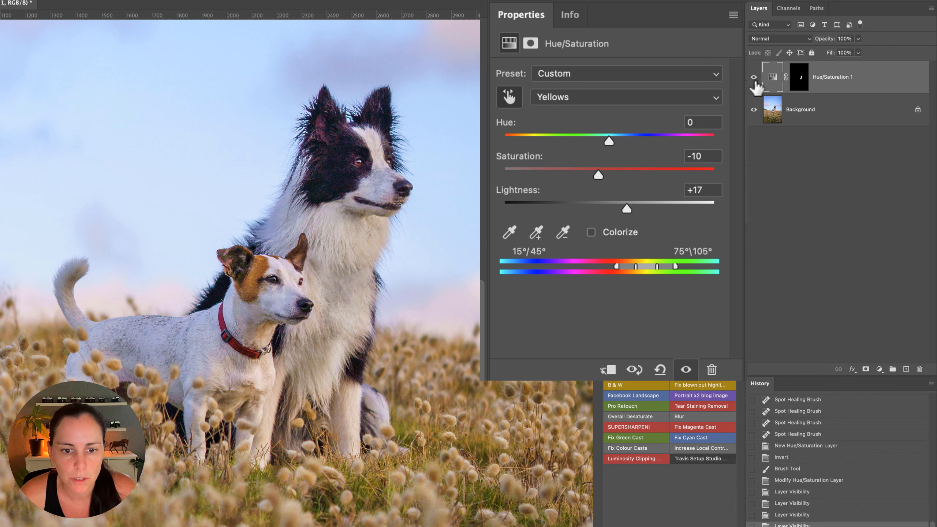
Extend the Hue/Saturation mask by painting white over more discoloured fur on the dogs' legs and chests
click(799, 77)
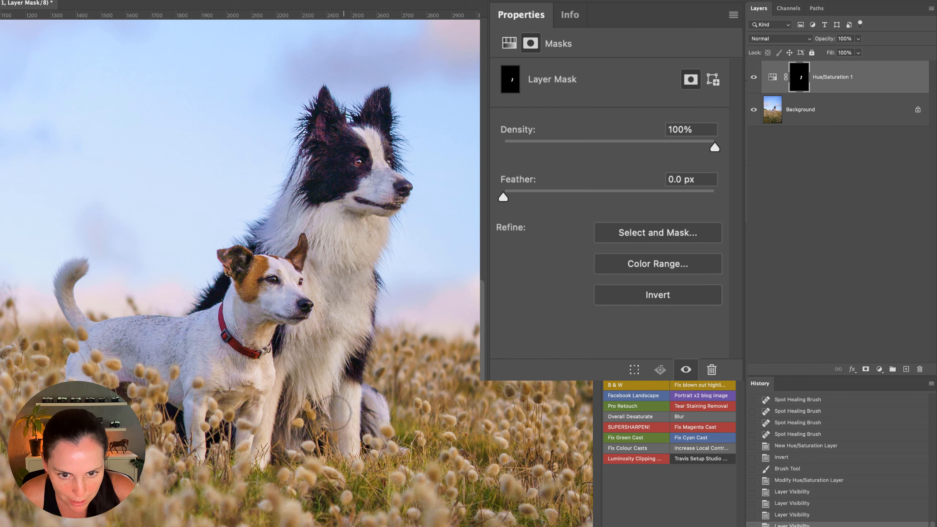
mouse_move(334, 413)
mouse_down()
mouse_move(340, 423)
mouse_move(293, 367)
mouse_move(294, 336)
mouse_up()
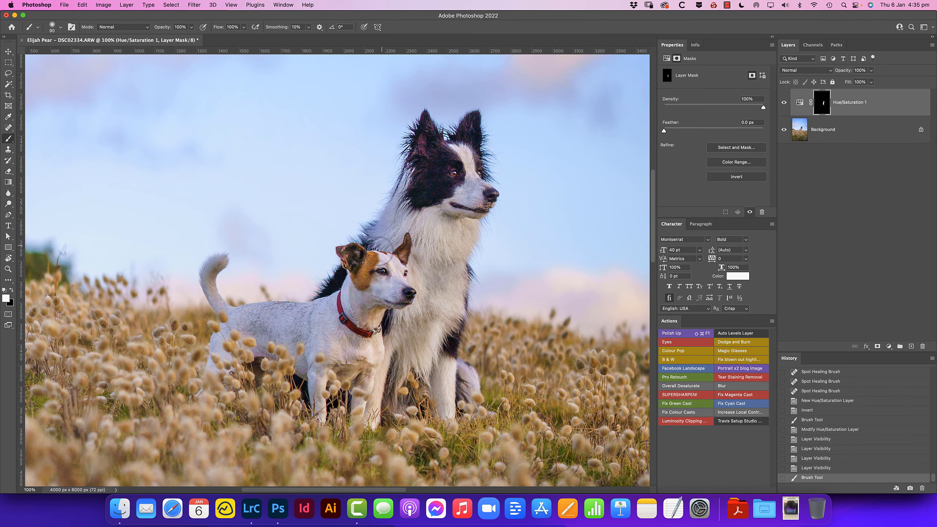
mouse_move(382, 245)
mouse_down()
mouse_move(365, 347)
mouse_move(324, 321)
mouse_up()
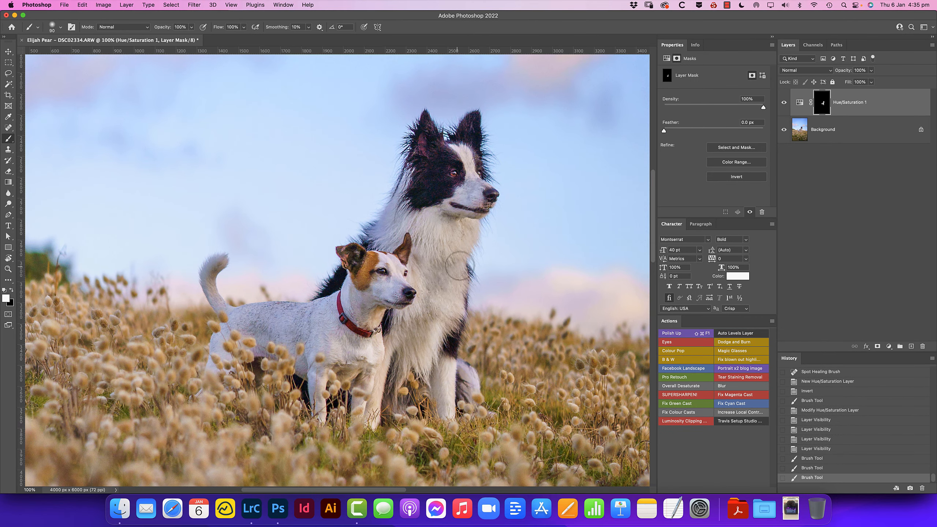
drag(459, 265, 462, 261)
Compare the image with the Hue/Saturation layer hidden and shown after extending its mask
click(783, 111)
click(784, 106)
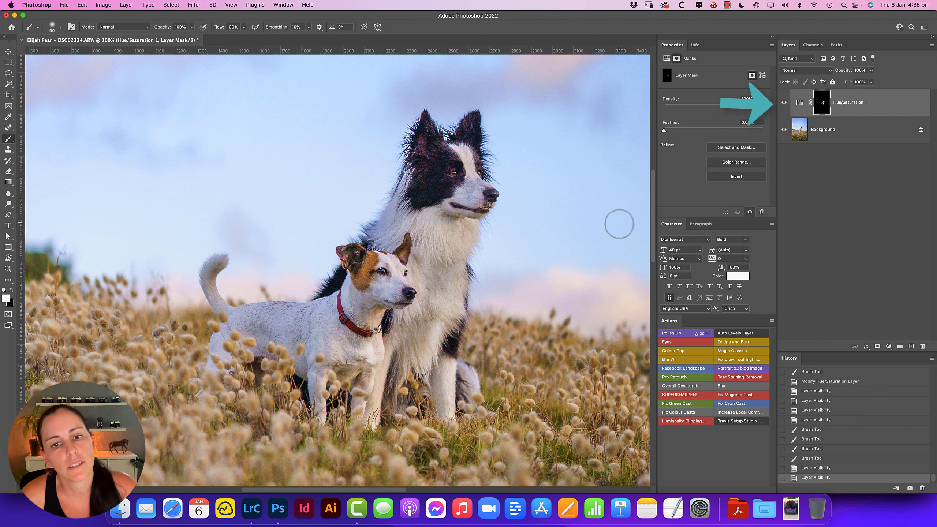
click(783, 106)
click(783, 109)
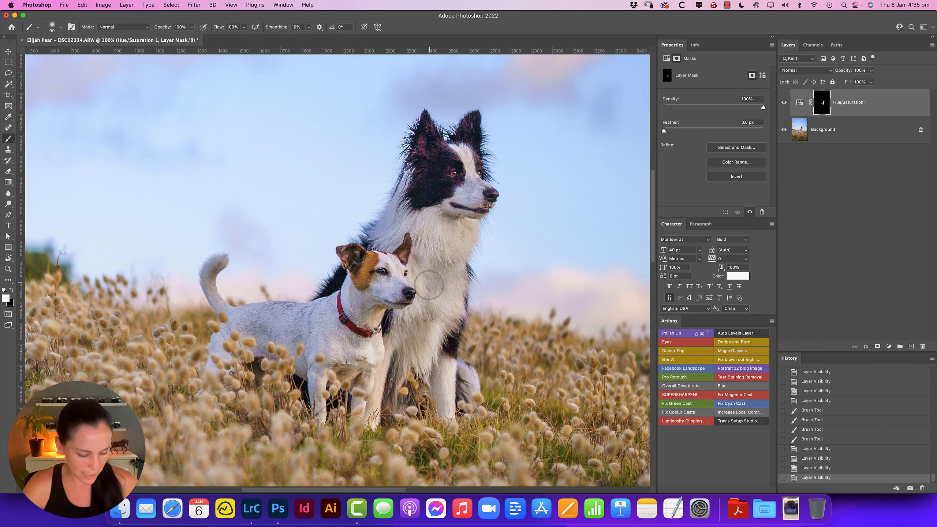
Flatten the image and brighten the white fur on both dogs with the Dodge tool, using Midtones at 10% exposure
key(super+e)
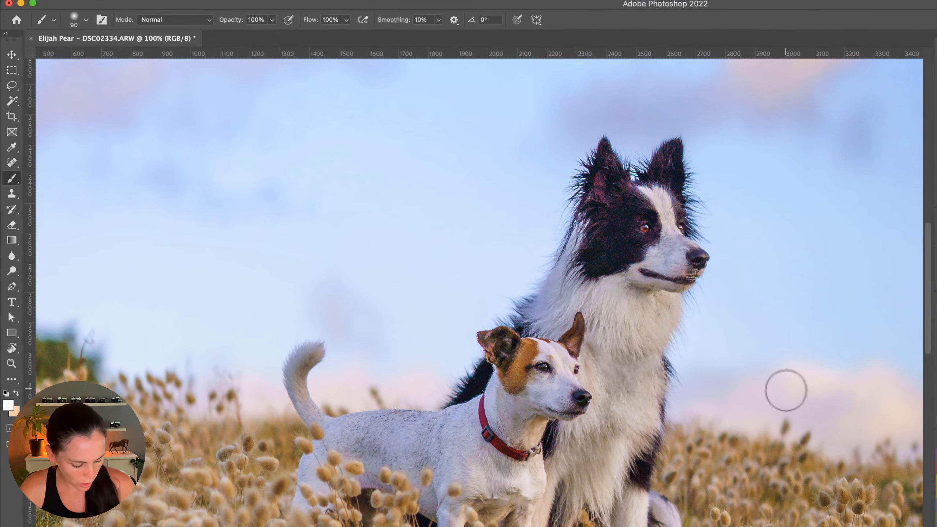
key(o)
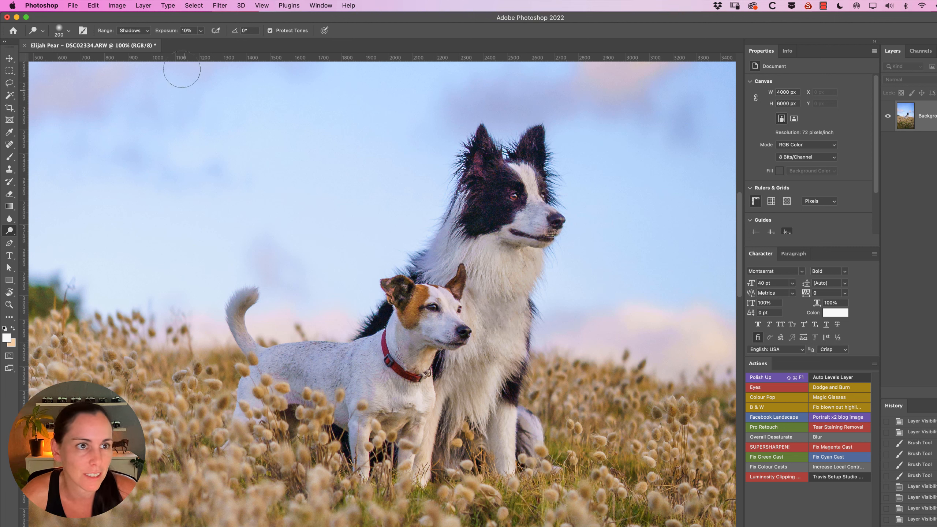
click(149, 32)
click(133, 38)
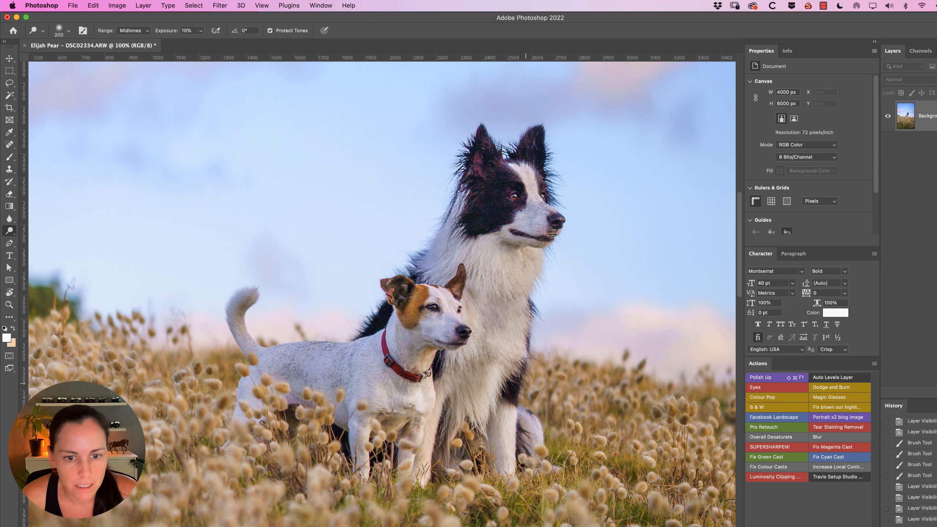
drag(504, 261, 504, 315)
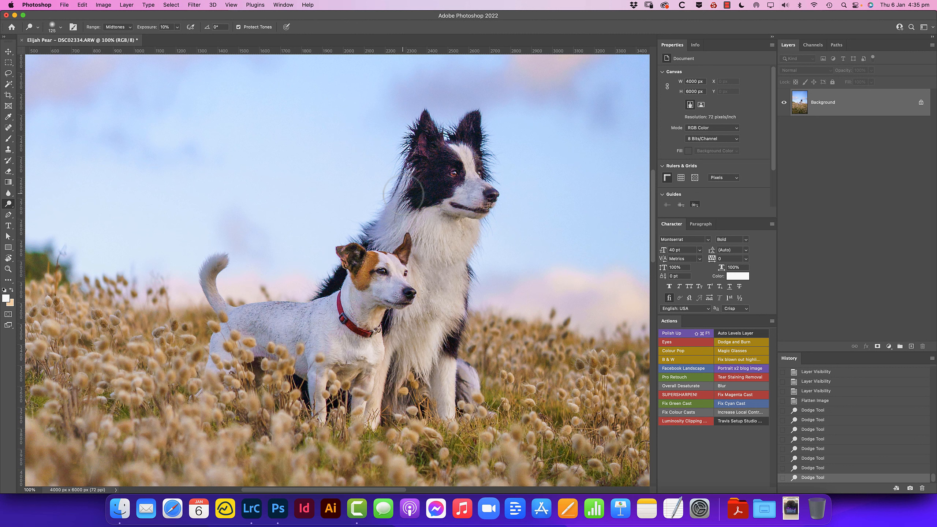
drag(403, 194, 467, 188)
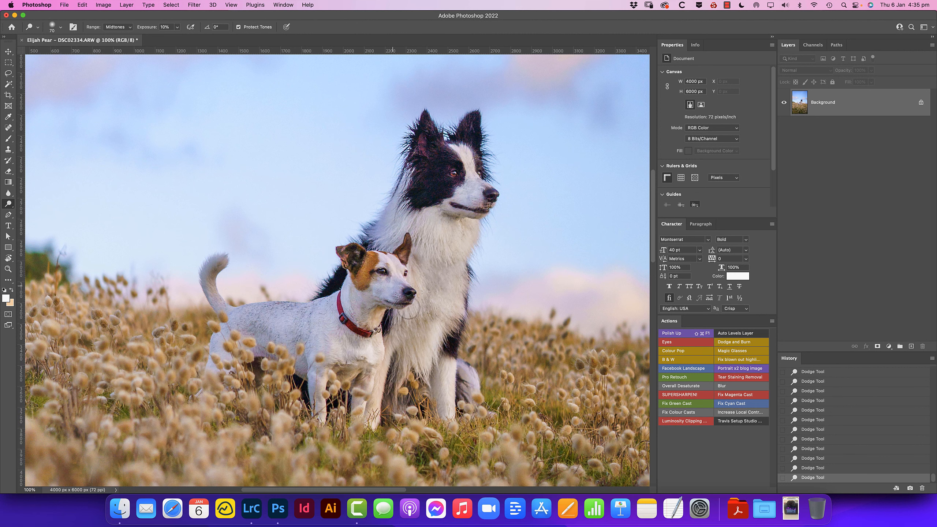
Compare the dodged image with the history state from before the dodging
key(super+minus)
mouse_move(414, 275)
mouse_down()
mouse_move(385, 265)
mouse_move(410, 269)
mouse_up()
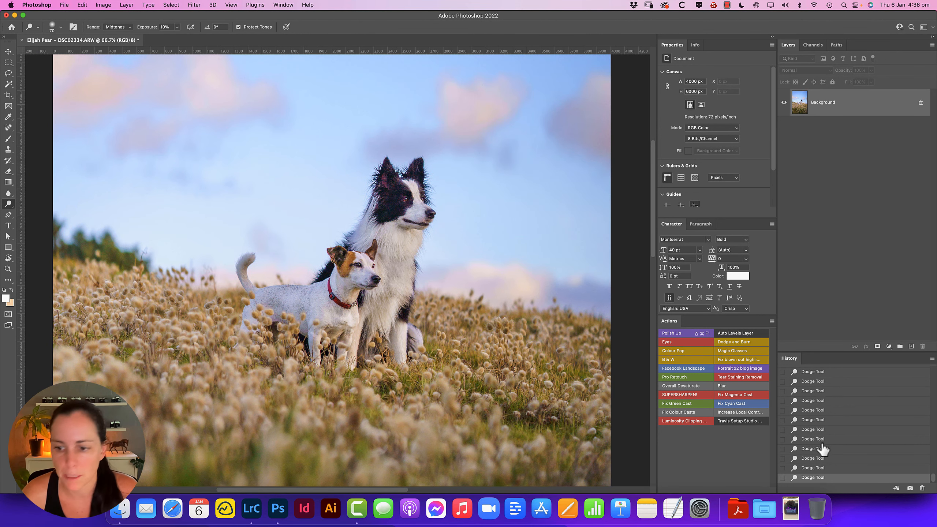
drag(933, 483, 933, 479)
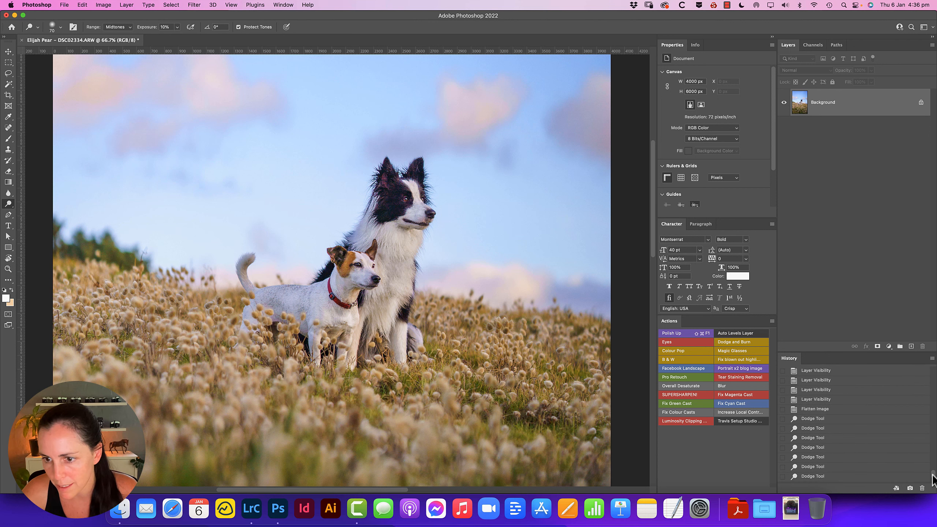
click(836, 409)
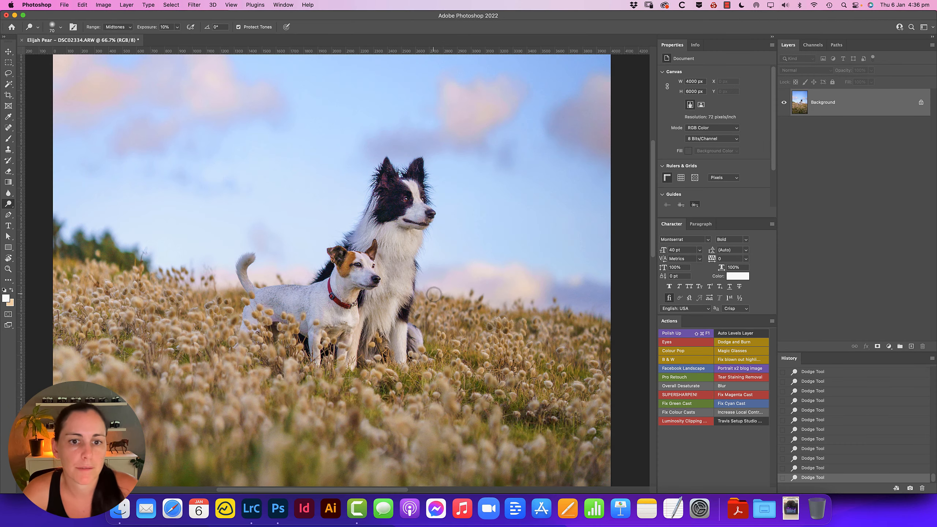
Duplicate the Background layer and open the copy in the Topaz DeNoise AI filter
click(397, 215)
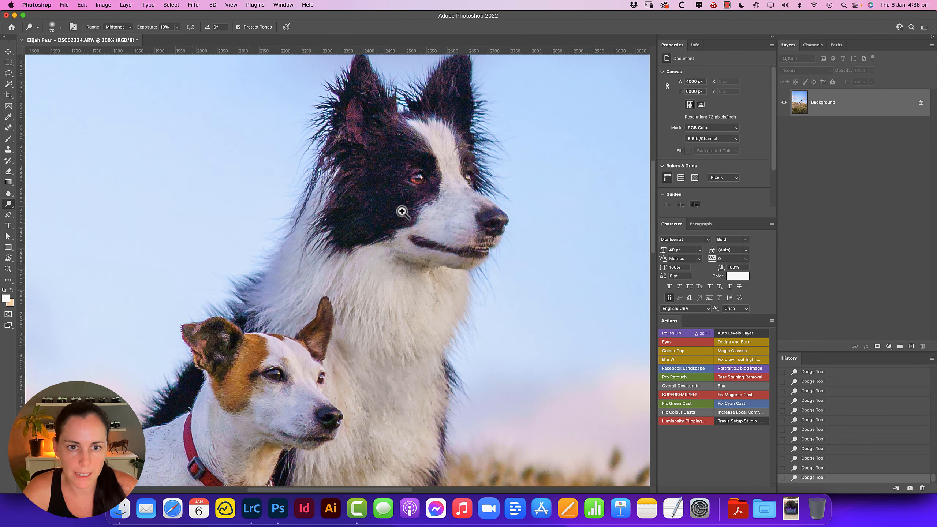
click(8, 51)
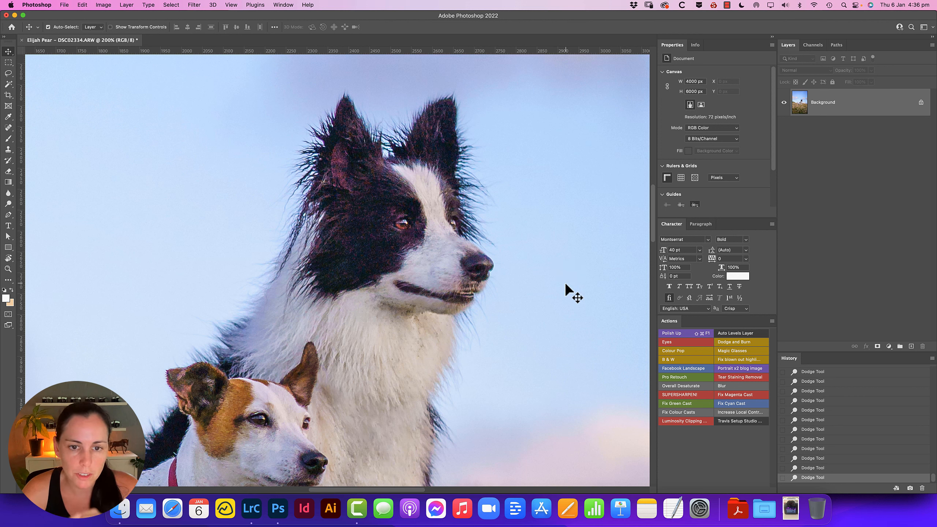
drag(831, 108, 910, 347)
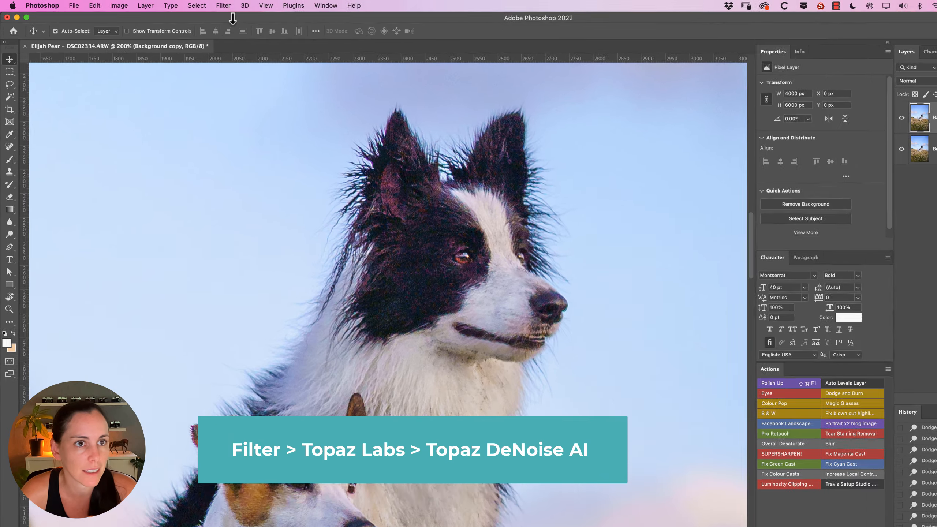
click(193, 4)
mouse_move(336, 282)
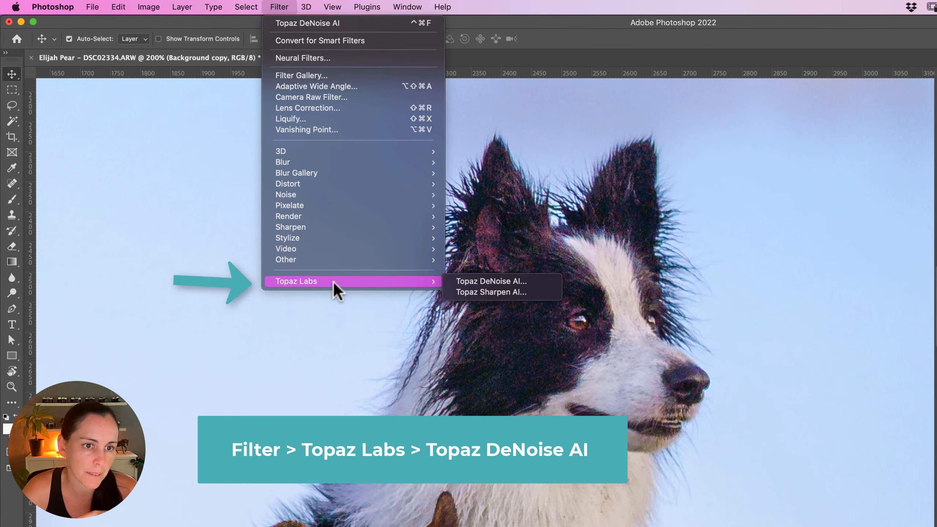
click(517, 279)
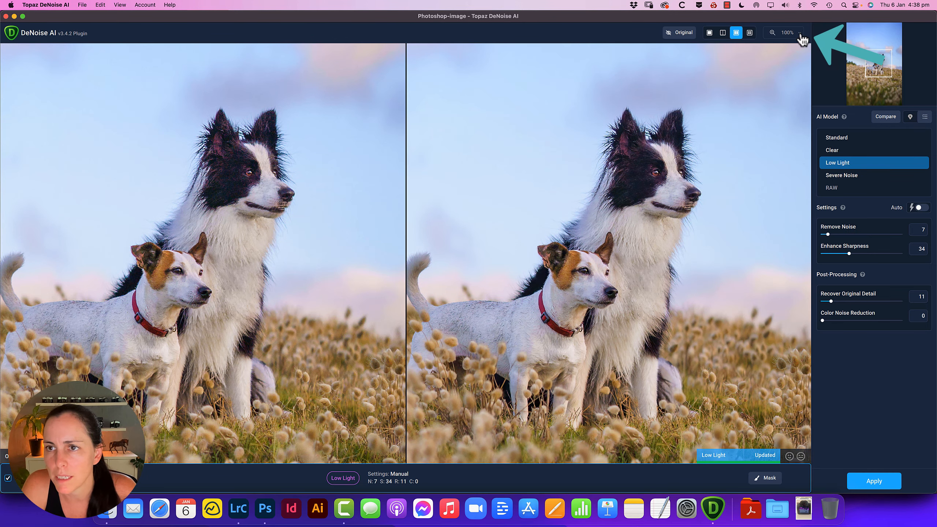
Denoise the copy with the Low Light model, setting Remove Noise to 23 and Enhance Sharpness to 52
click(791, 33)
drag(756, 51, 759, 52)
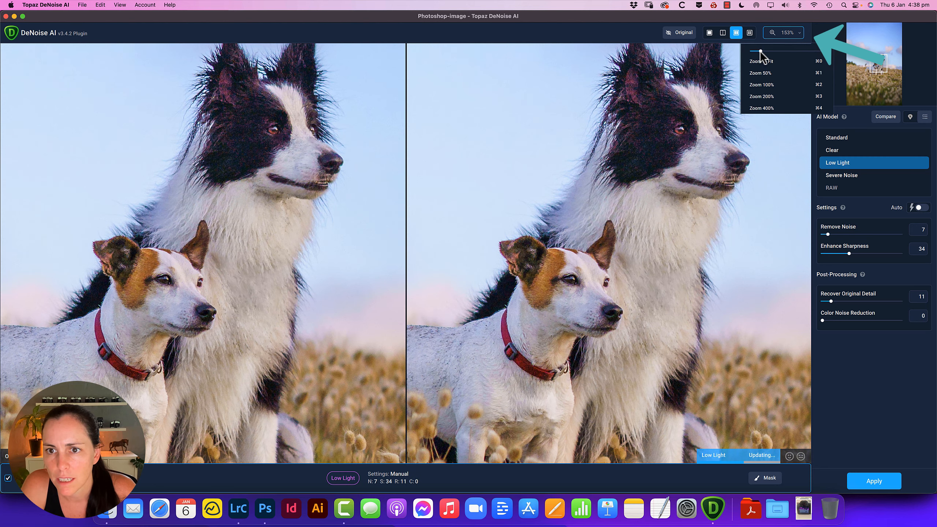
drag(625, 207, 593, 262)
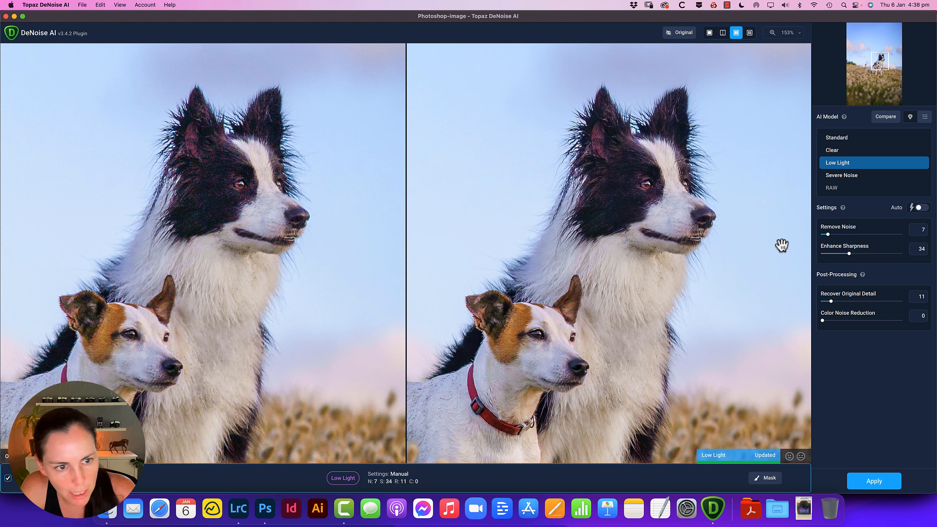
click(922, 210)
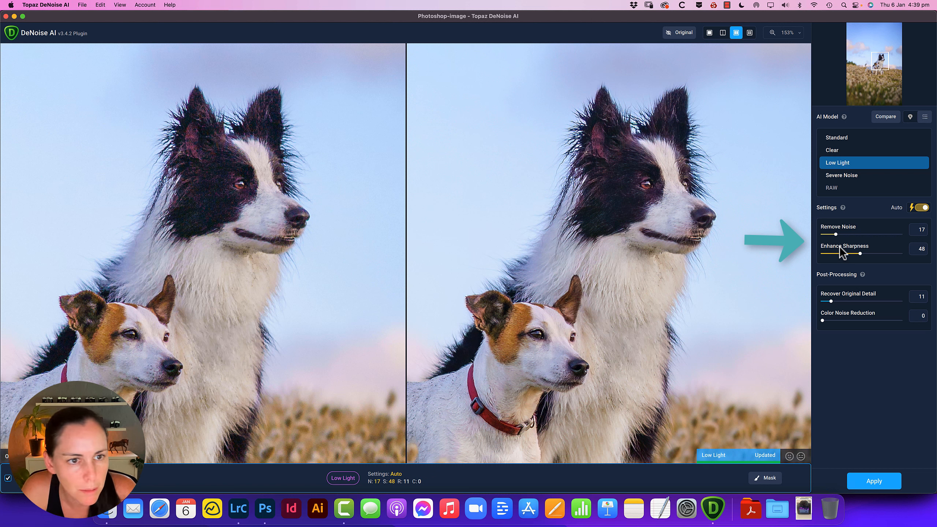
drag(835, 234, 840, 233)
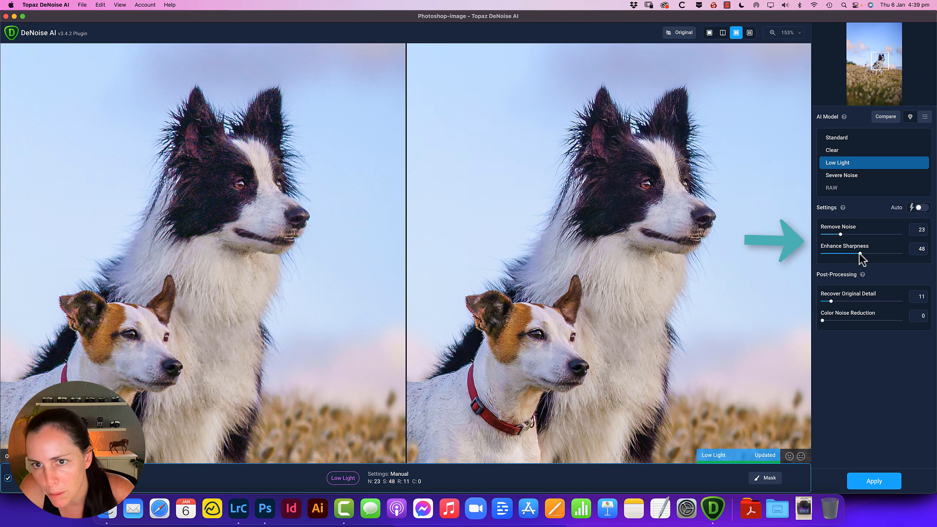
drag(859, 254, 864, 254)
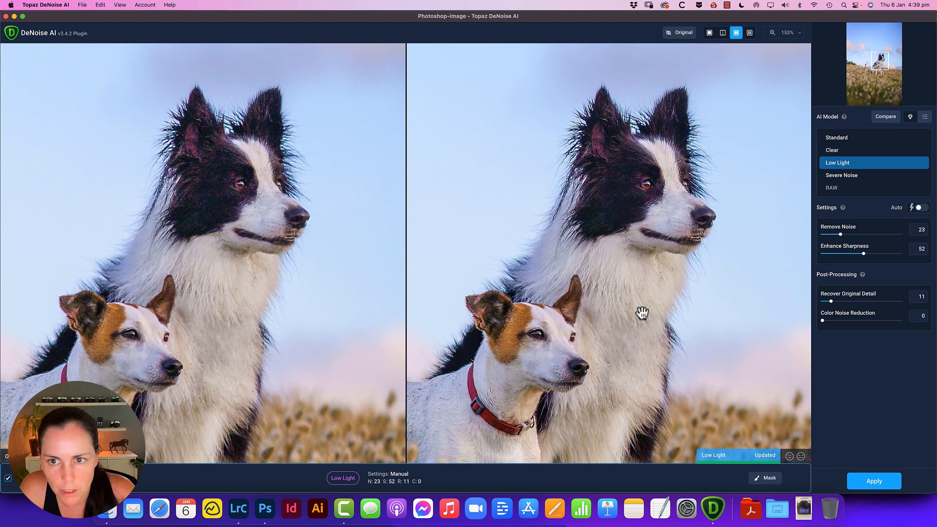
click(880, 486)
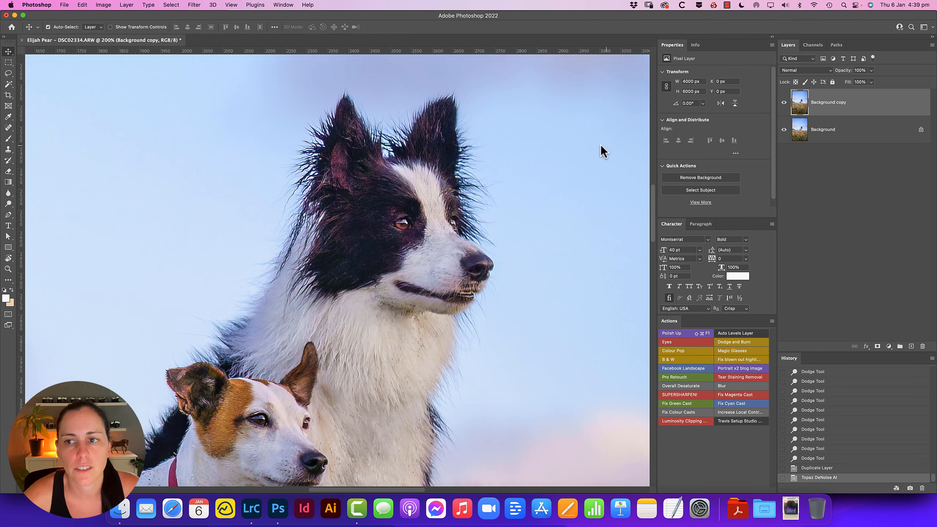
Toggle the Background copy layer's visibility to compare the dogs' fur with and without the noise reduction
click(783, 103)
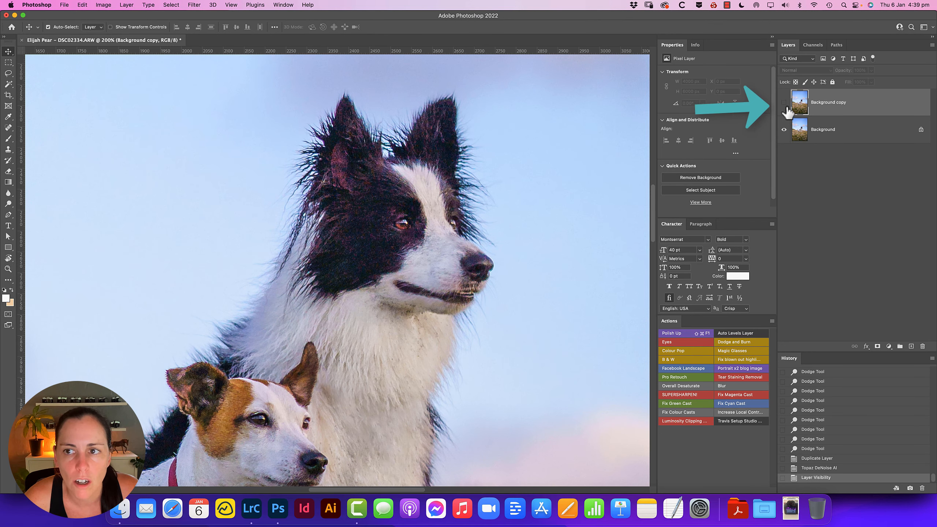
click(784, 103)
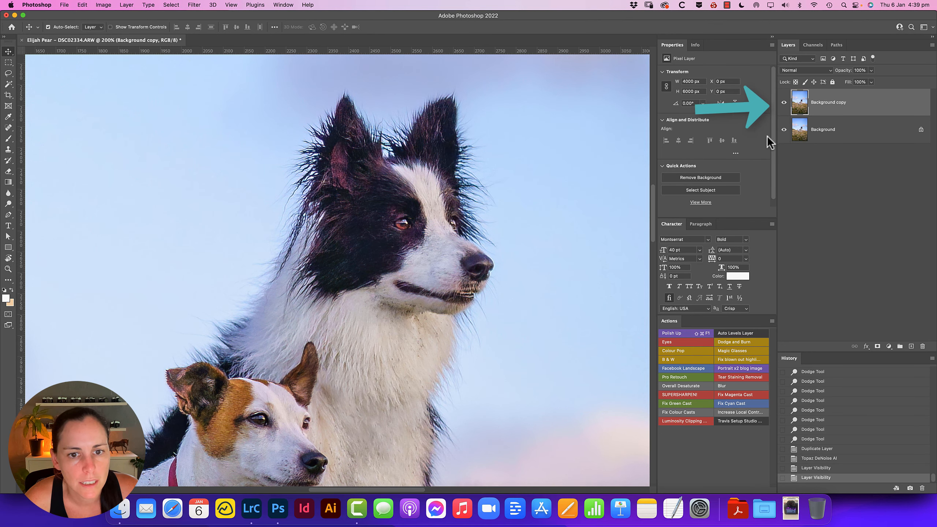
click(784, 103)
click(783, 105)
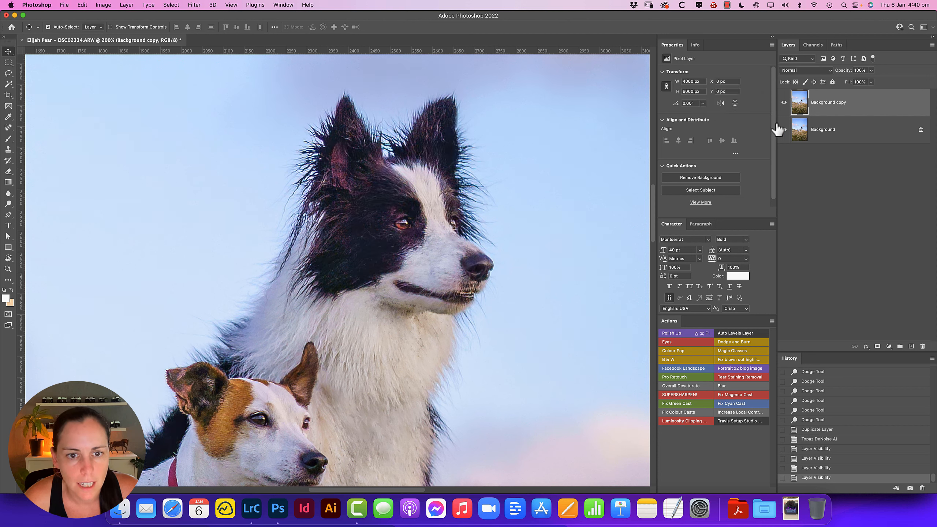
click(784, 106)
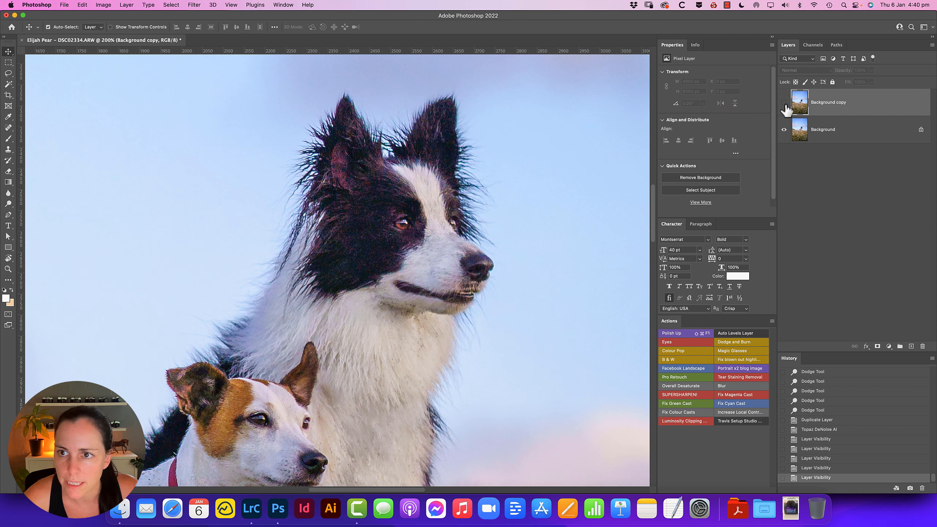
click(784, 105)
click(783, 104)
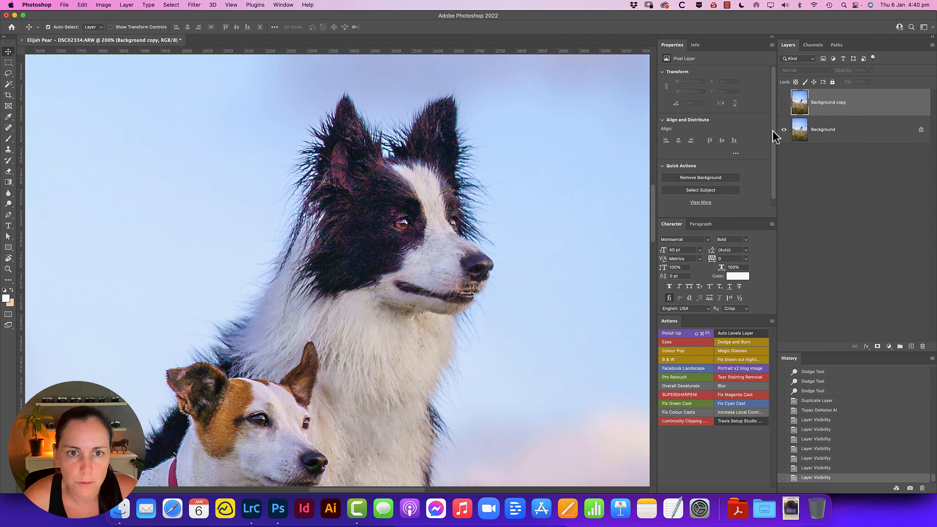
click(784, 105)
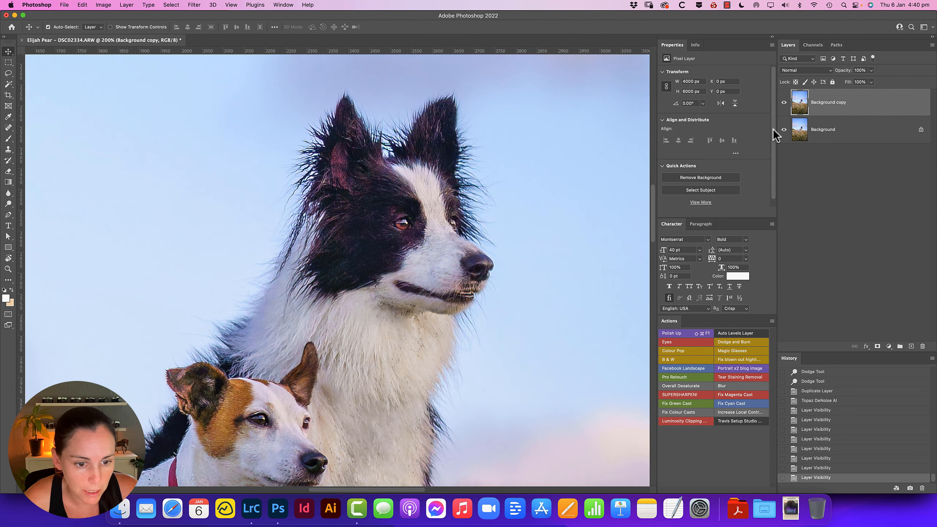
Examine the grass beside the dogs up close with the denoised layer hidden and shown
key(super+minus)
key(super+minus)
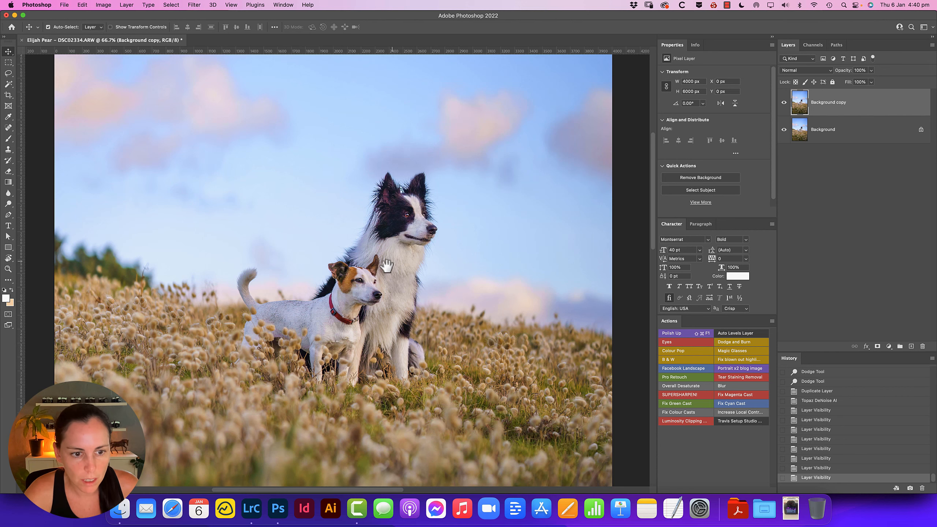
drag(366, 300, 455, 247)
key(super+plus)
drag(460, 291, 268, 258)
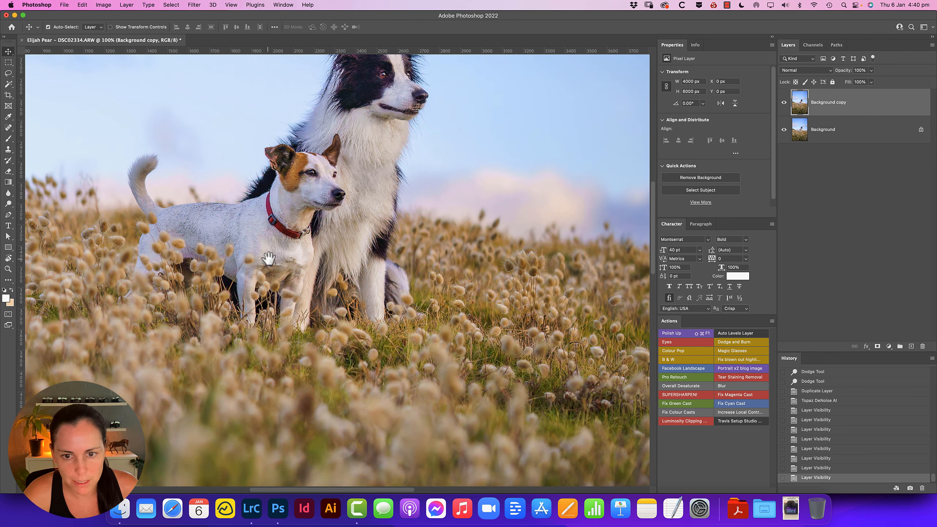
drag(555, 304, 507, 288)
key(super+plus)
drag(627, 276, 547, 291)
key(super+plus)
drag(627, 295, 442, 278)
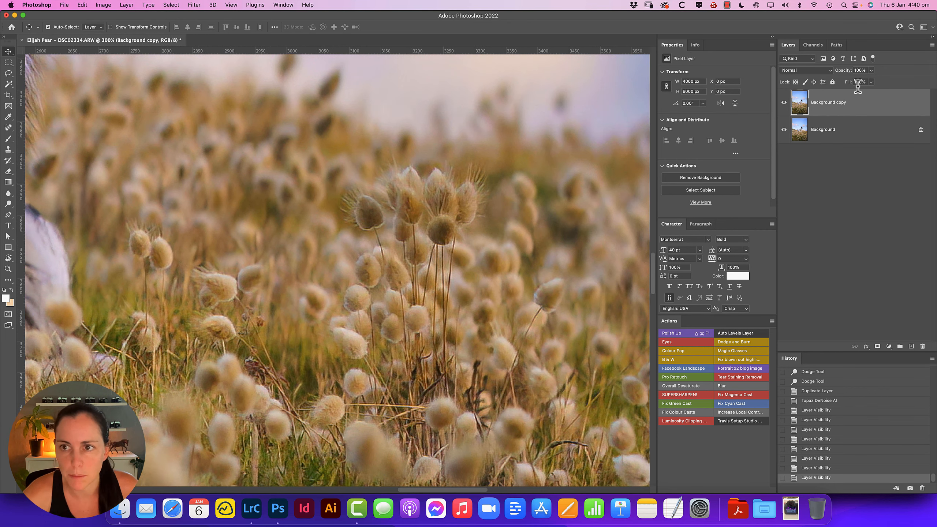
click(784, 102)
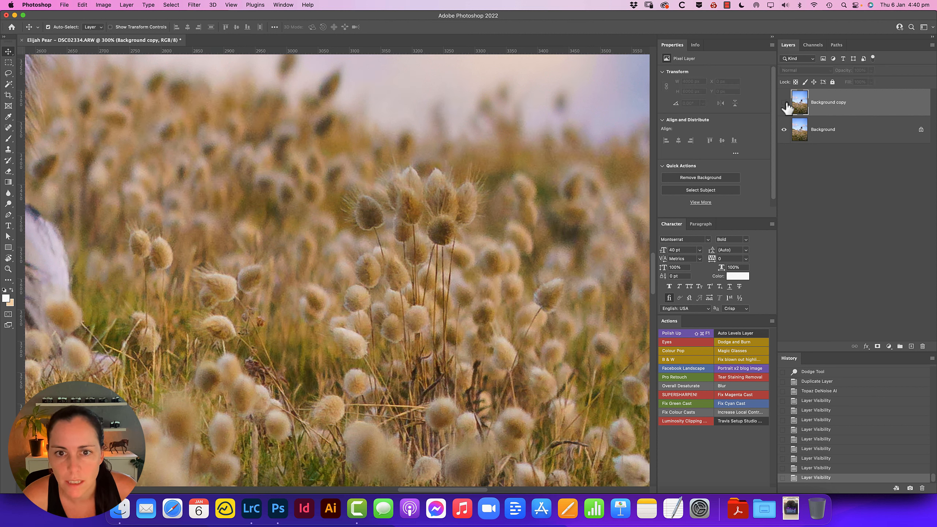
click(784, 103)
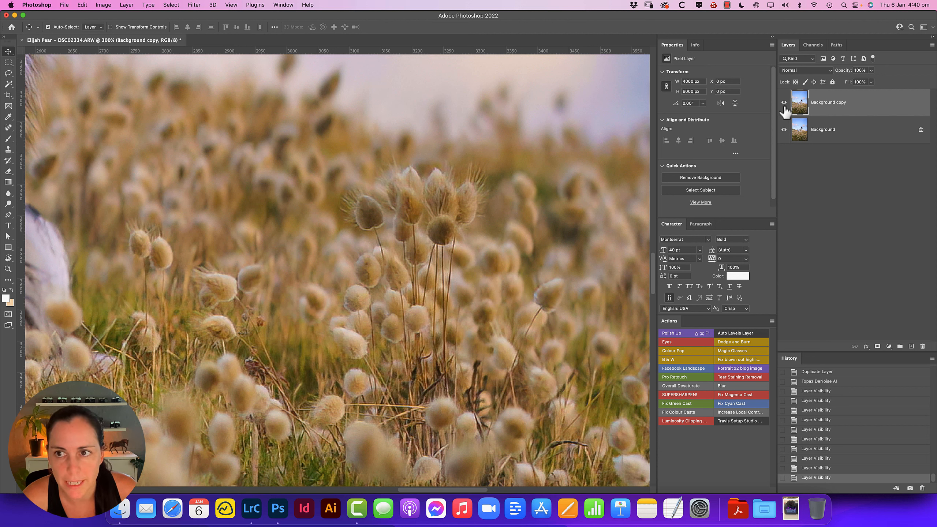
click(784, 103)
click(784, 103)
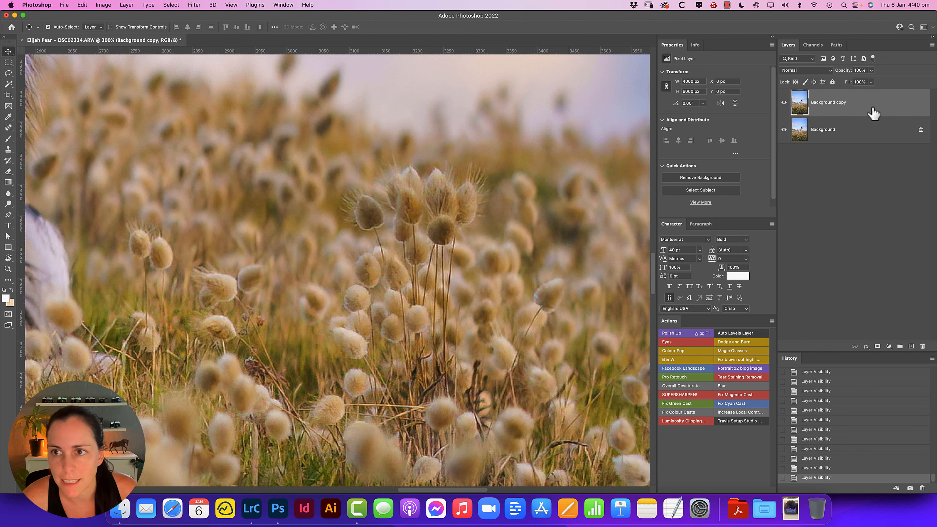
Lower the denoised Background copy layer's opacity to 80% and flatten the image
click(871, 70)
drag(872, 81, 863, 81)
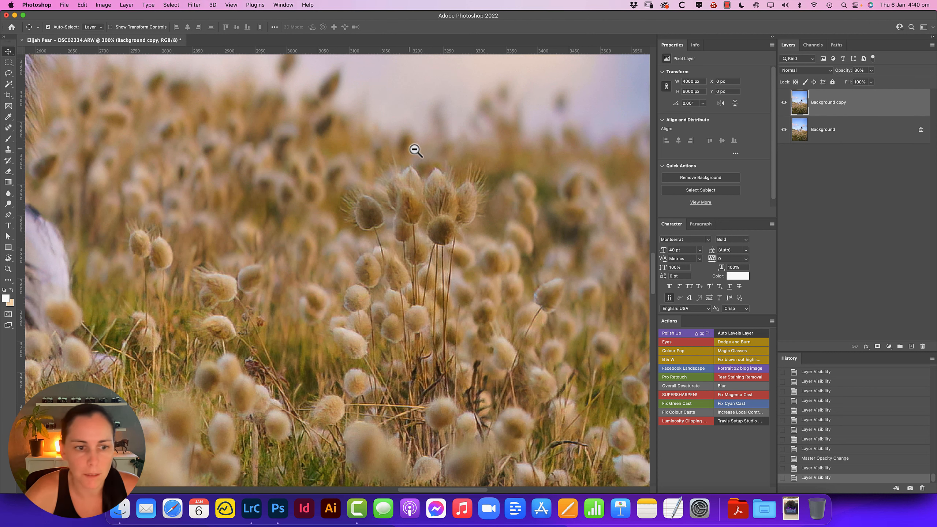
alt+click(361, 163)
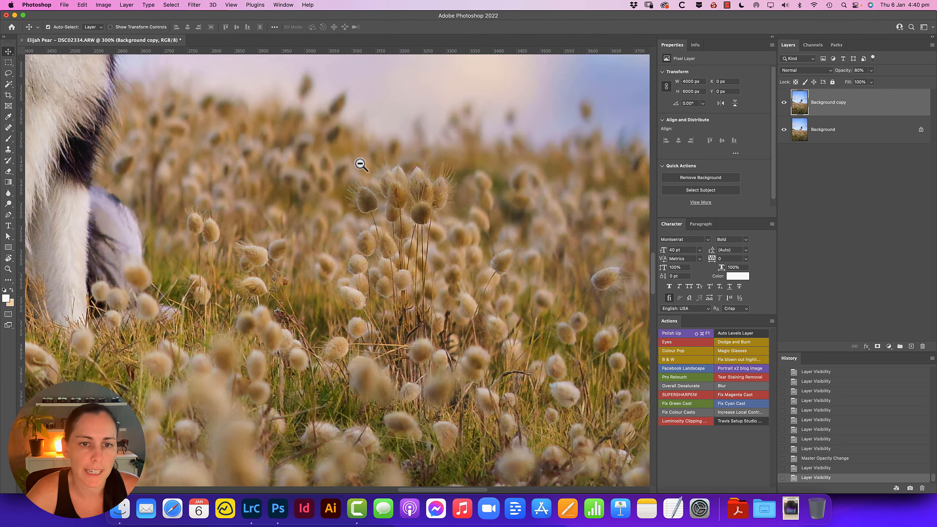
alt+click(360, 163)
drag(338, 172, 439, 266)
alt+click(434, 242)
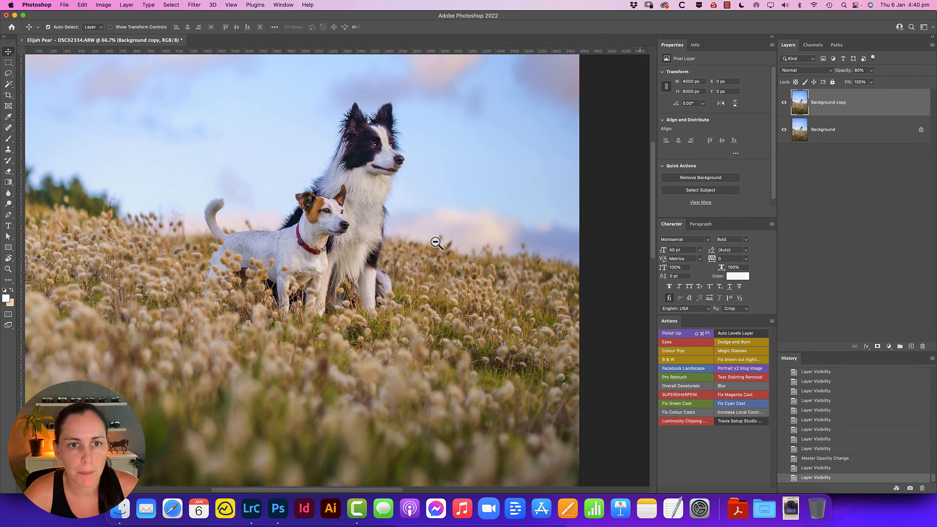
drag(413, 216, 407, 254)
key(shift+super+e)
alt+click(469, 234)
alt+click(470, 235)
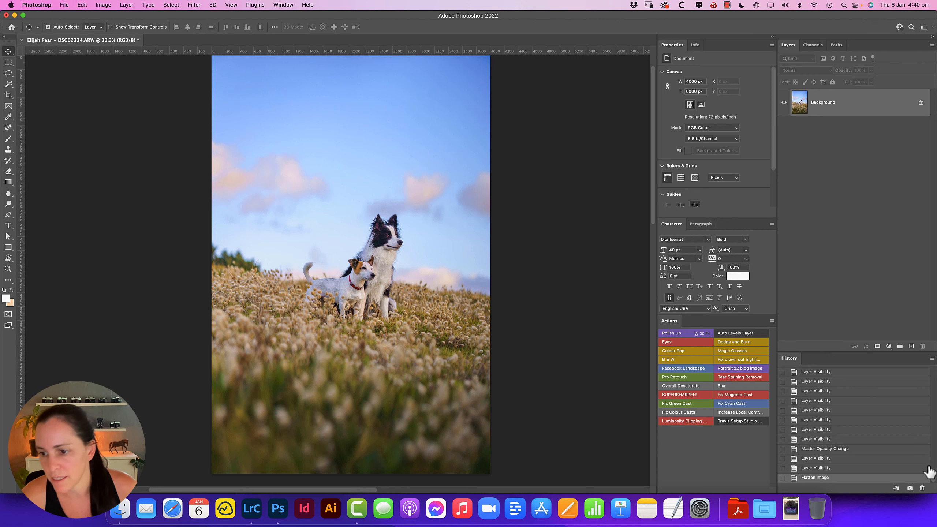
Compare the dogs up close in the original image snapshot and the final Flatten Image history state, ending on the flattened state
scroll(929, 476, up, 10)
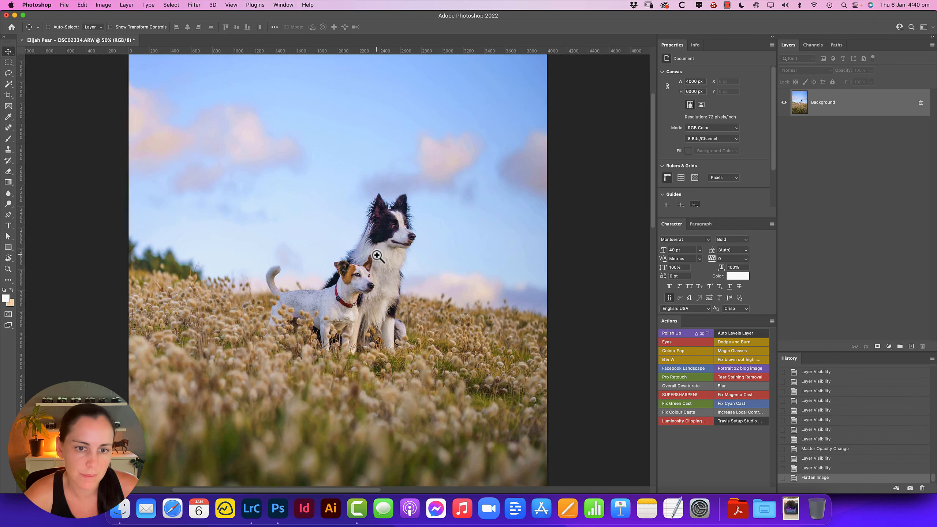
click(377, 256)
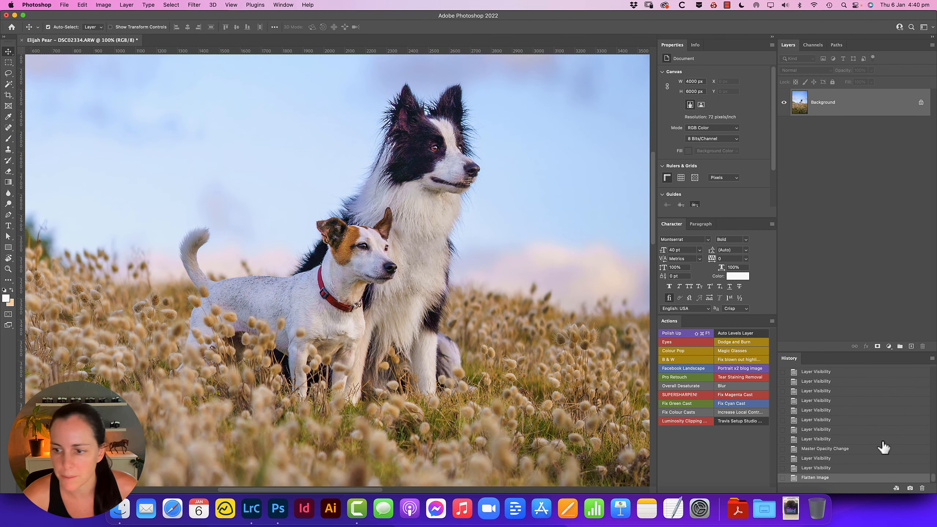
scroll(922, 480, up, 10)
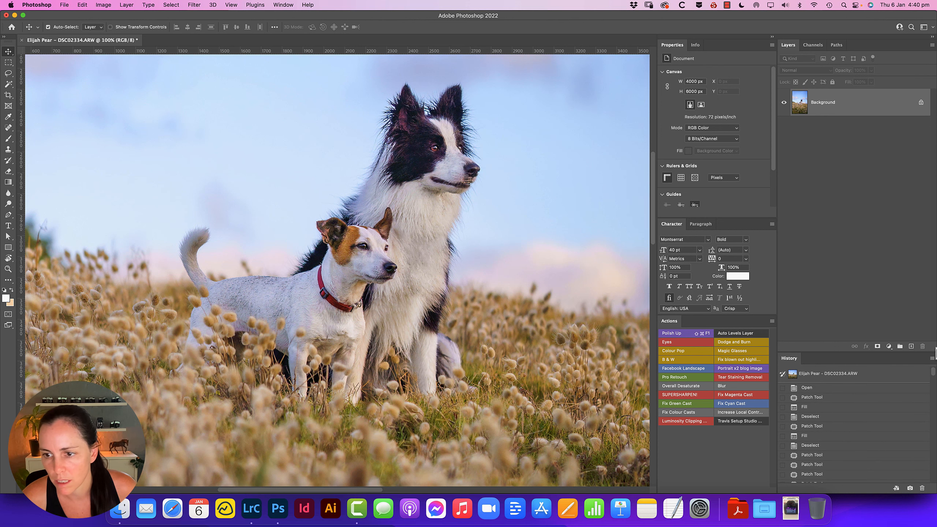
click(896, 377)
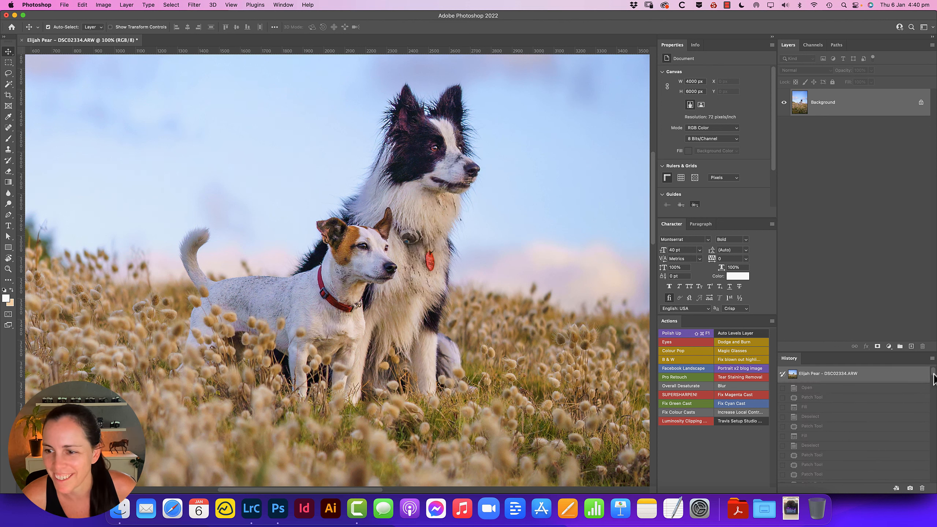
drag(932, 374, 932, 487)
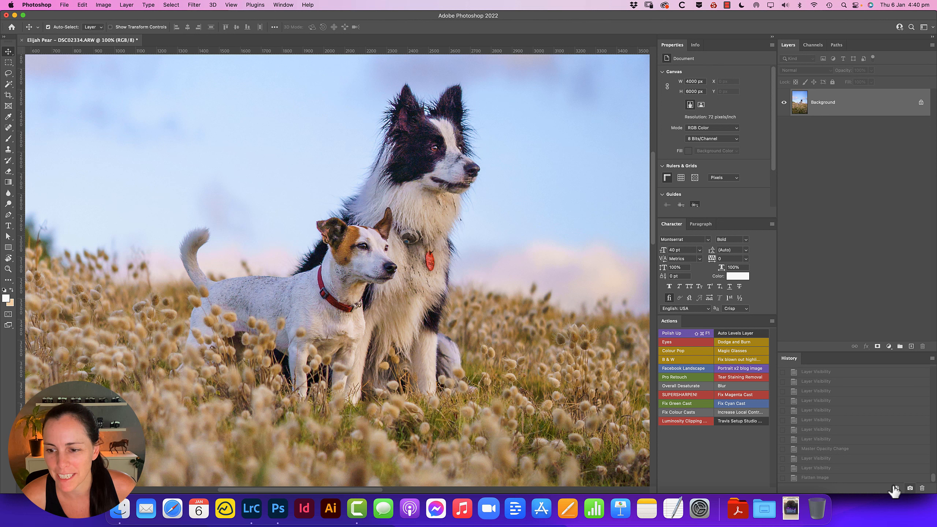
click(851, 479)
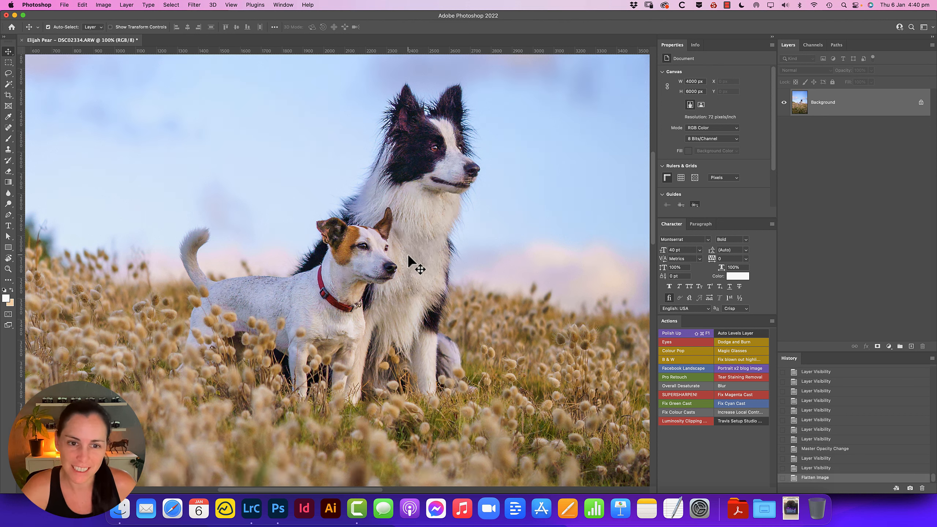
alt+click(397, 244)
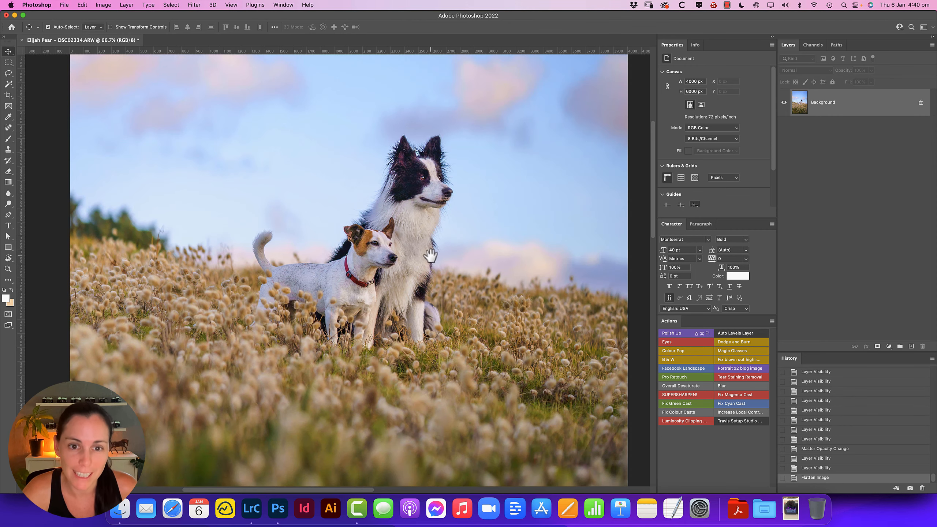
drag(431, 254, 418, 276)
alt+click(408, 255)
alt+click(420, 277)
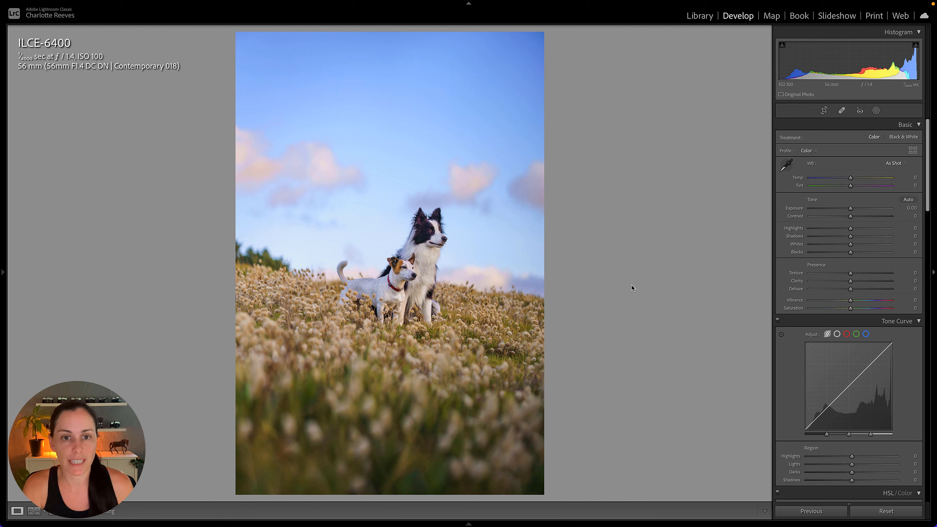
Switch to Lightroom Classic and crop the photo tighter around the dogs at the Original aspect ratio, trimming mainly the left side
key(r)
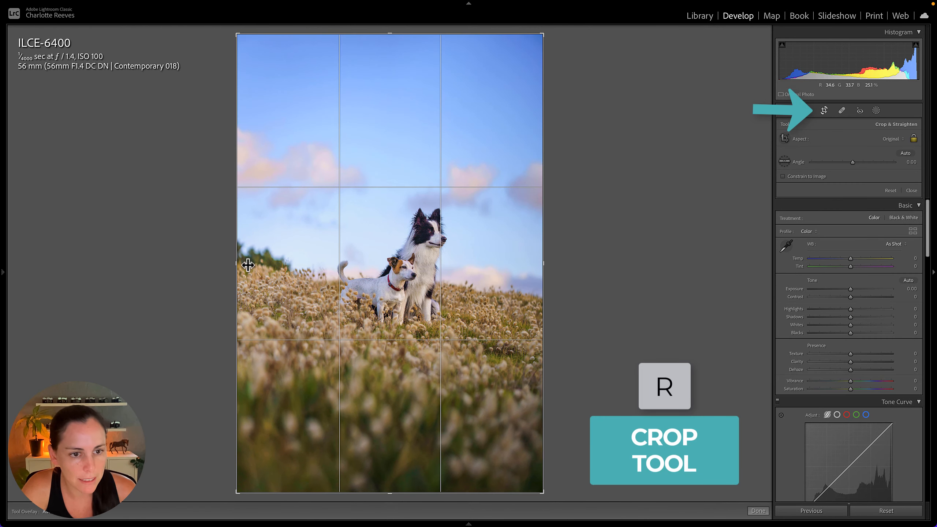
drag(236, 262, 258, 263)
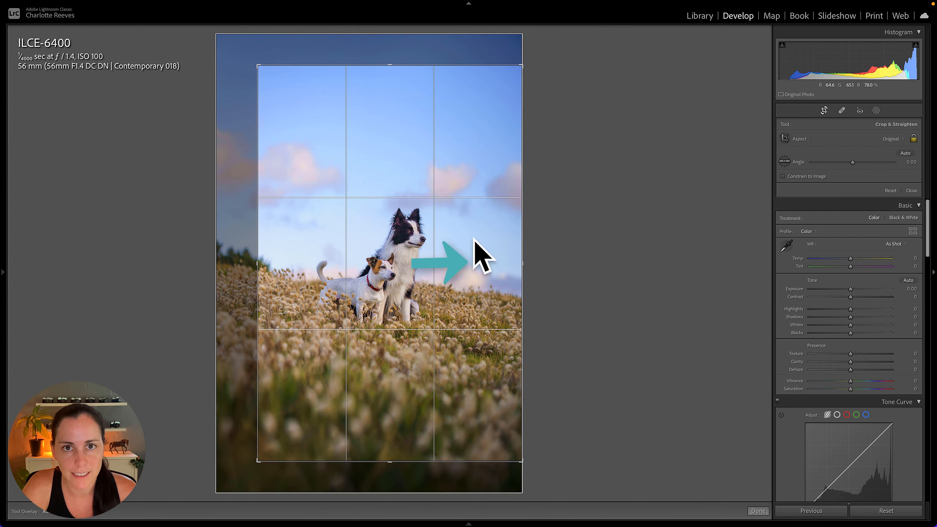
drag(259, 246, 261, 242)
drag(483, 275, 482, 272)
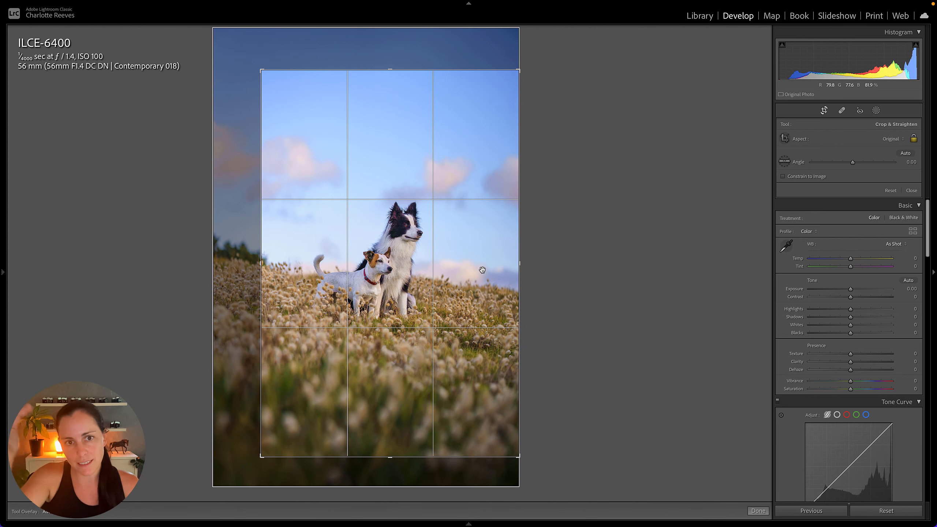
drag(478, 263, 479, 265)
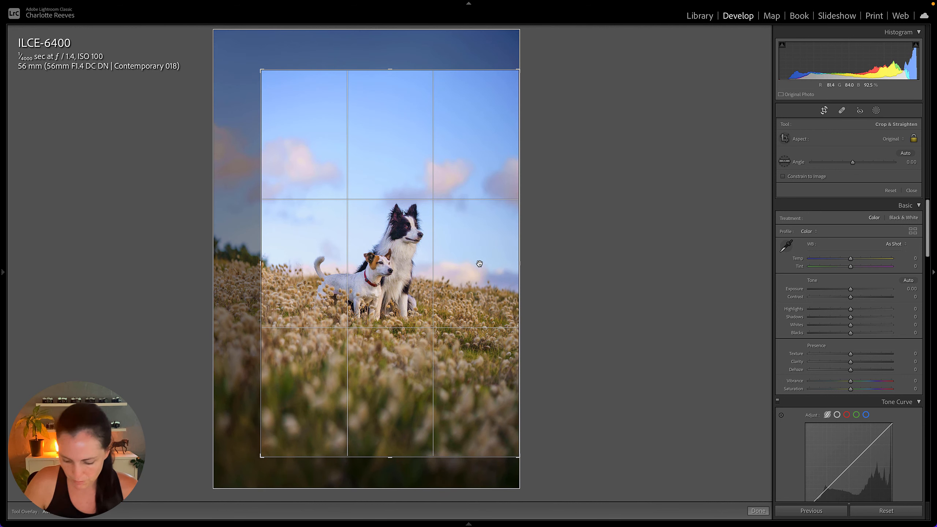
key(Return)
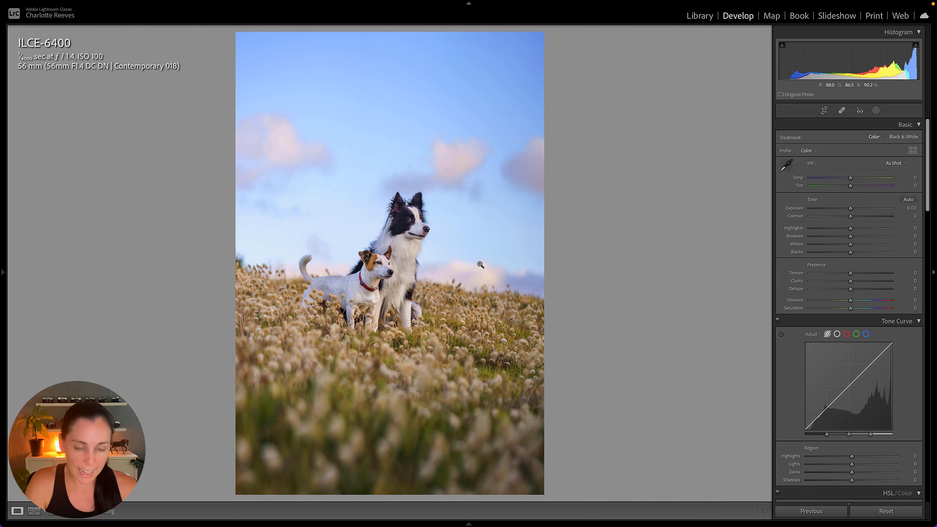
Change the crop to a 1 x 1 aspect ratio, tighten it slightly, reposition the dogs in the frame and apply it
key(r)
click(894, 139)
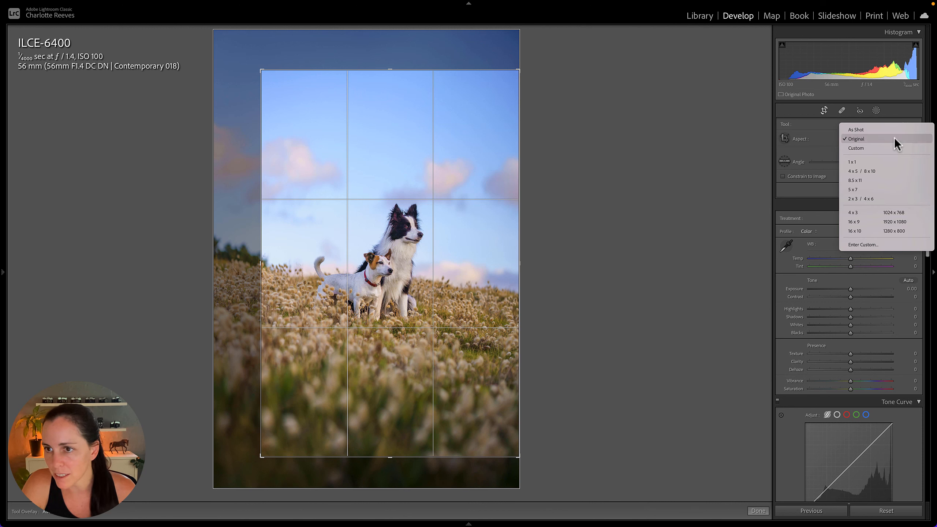
click(869, 161)
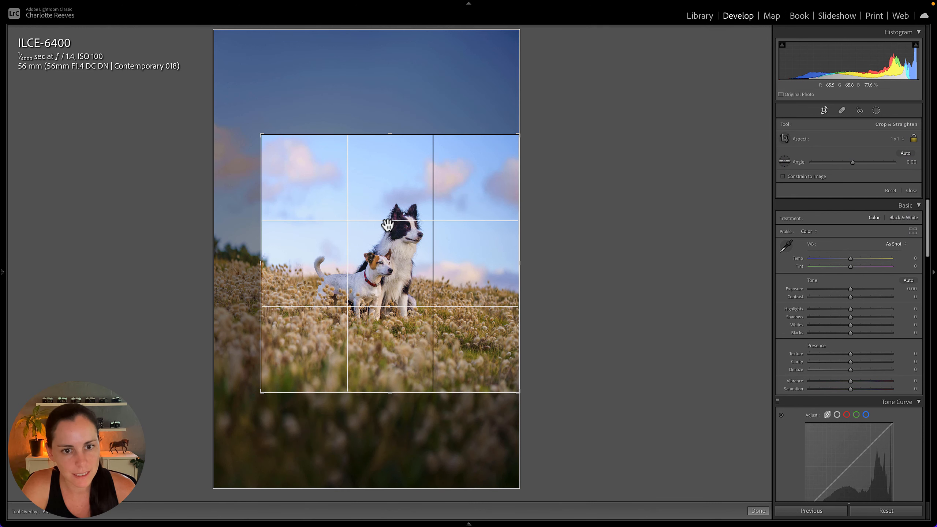
drag(480, 247, 479, 245)
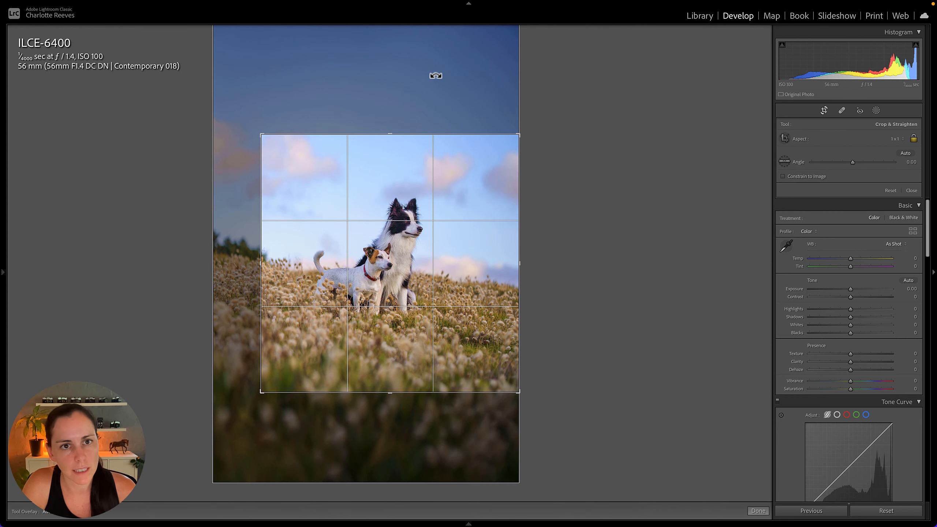
drag(474, 328, 475, 333)
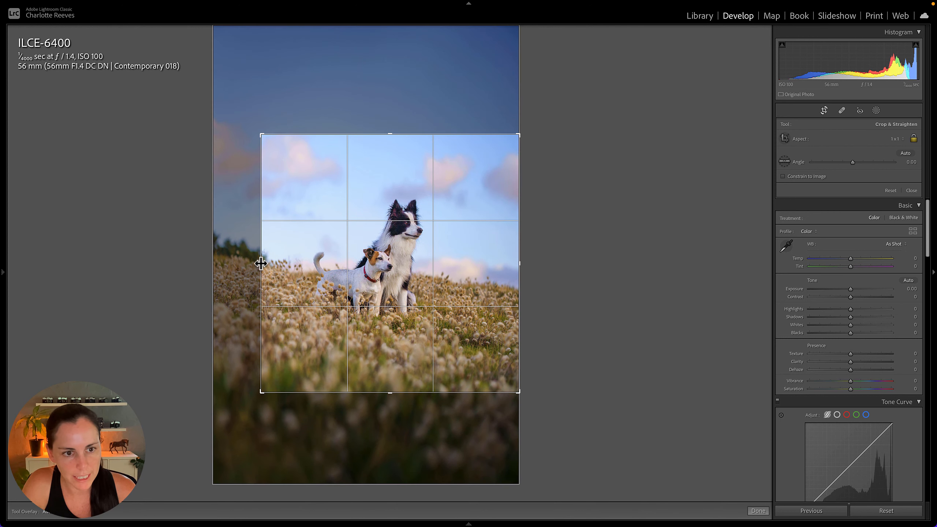
drag(261, 264, 262, 265)
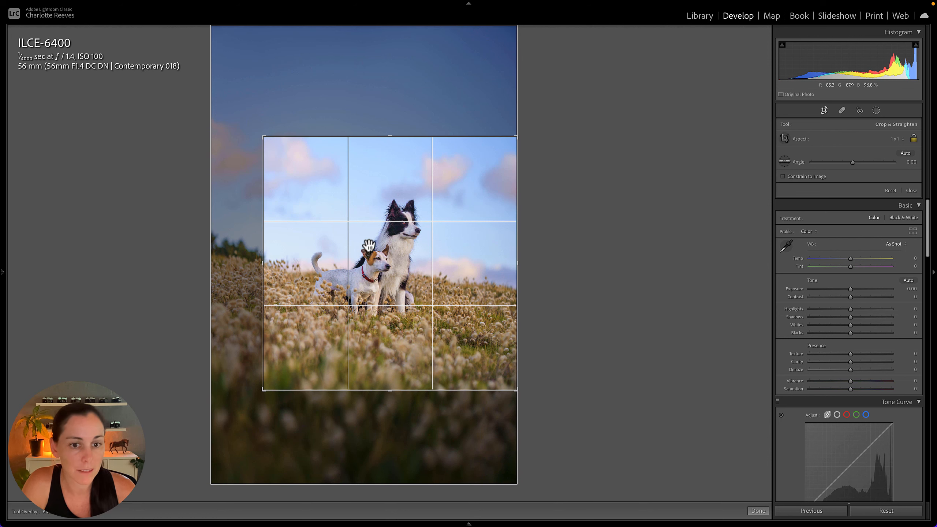
drag(385, 248, 384, 245)
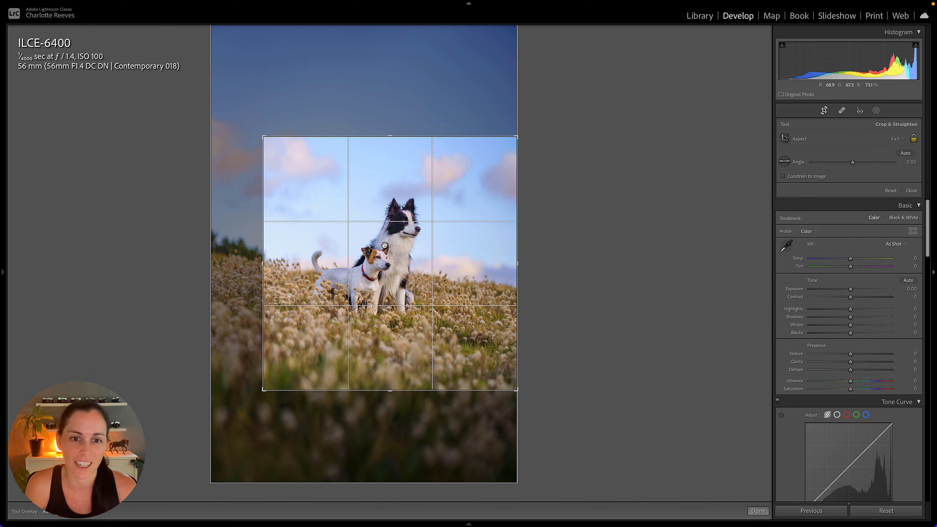
key(Return)
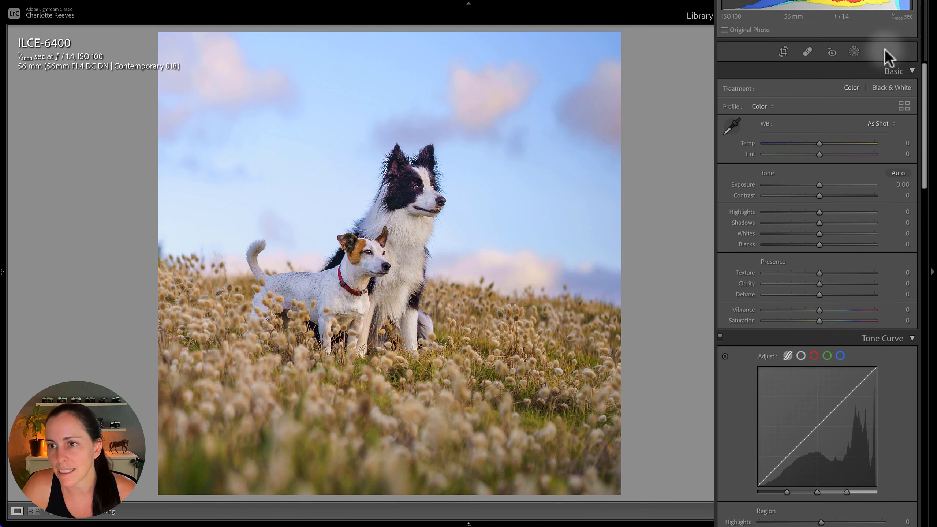
Add a large radial gradient mask centred on the dogs and invert it to cover the surroundings
click(871, 97)
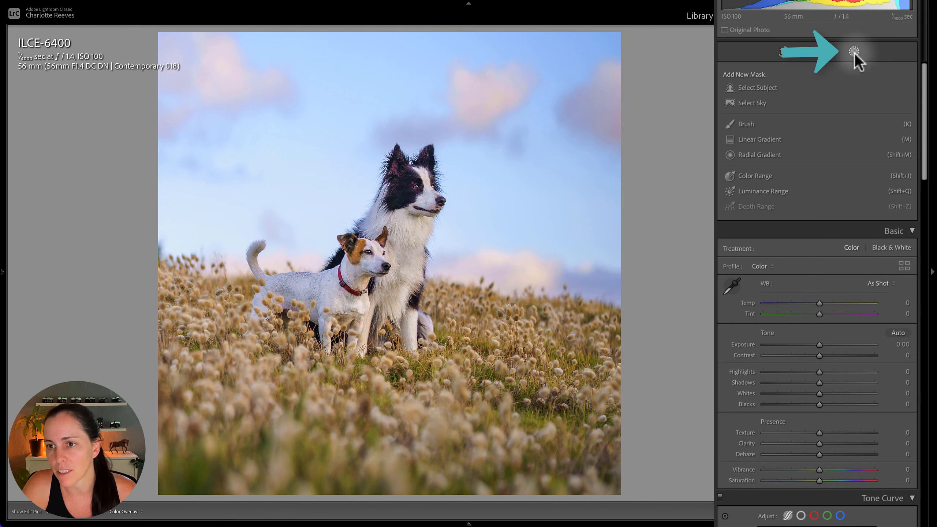
click(757, 155)
drag(395, 239, 583, 444)
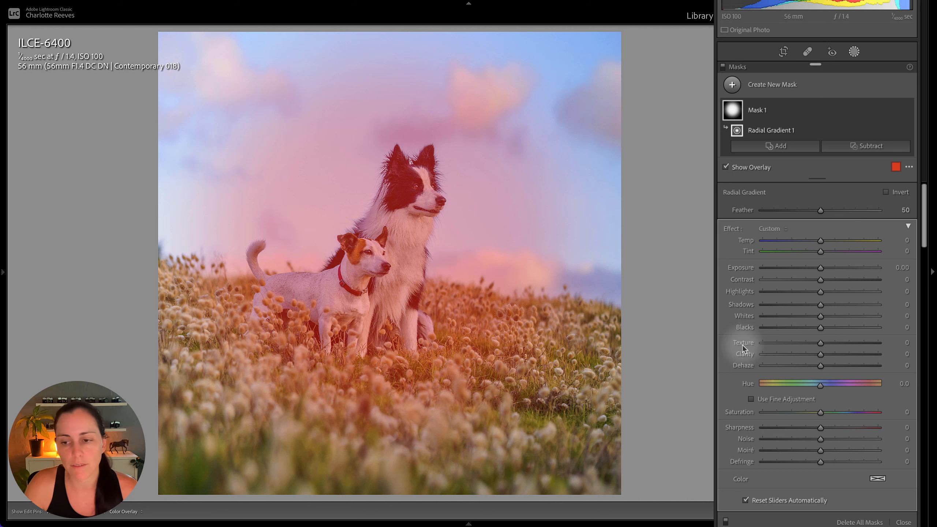
scroll(797, 384, down, 15)
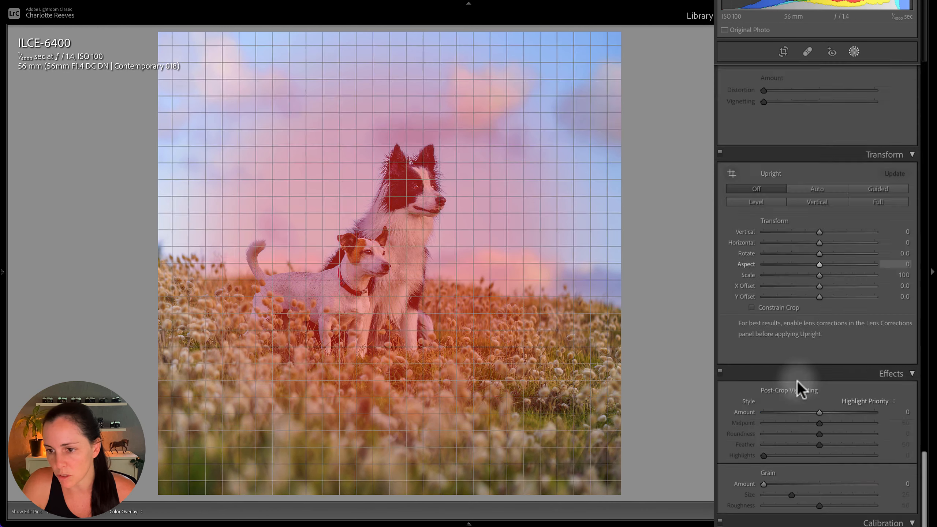
scroll(797, 382, down, 3)
scroll(797, 382, up, 3)
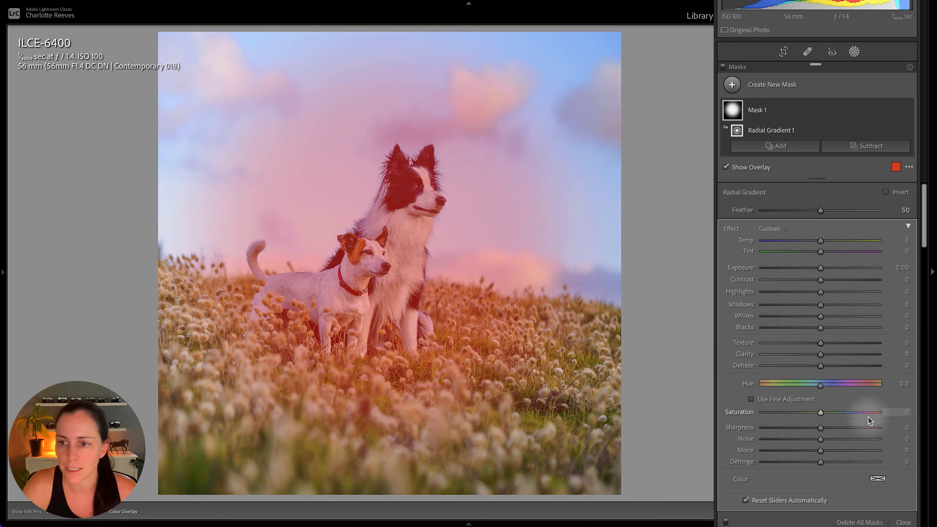
click(898, 192)
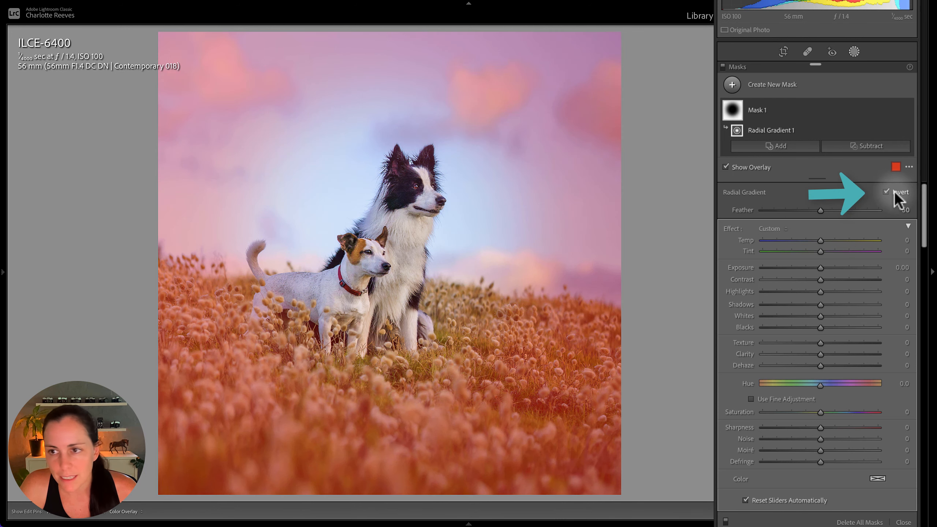
Subtract the auto-selected subject from the radial mask and check it as White on Black before restoring the Color Overlay mode
click(873, 148)
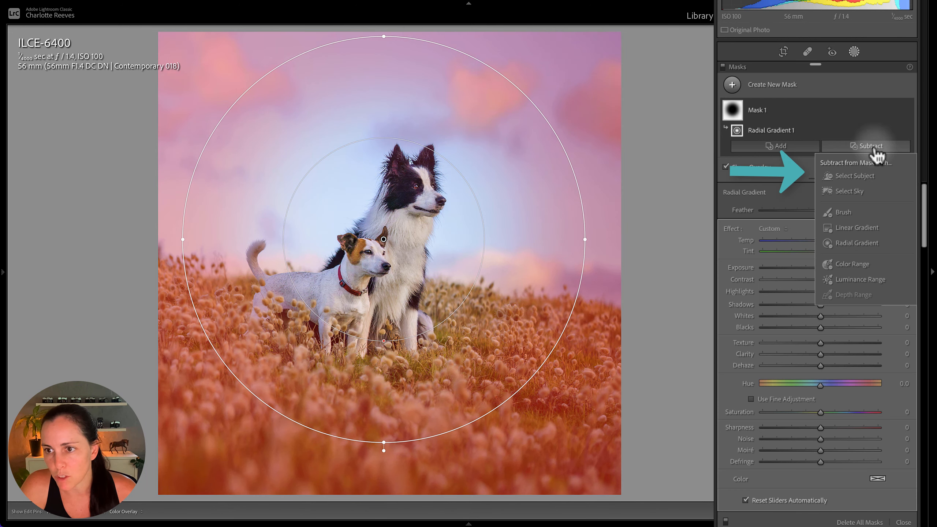
click(853, 176)
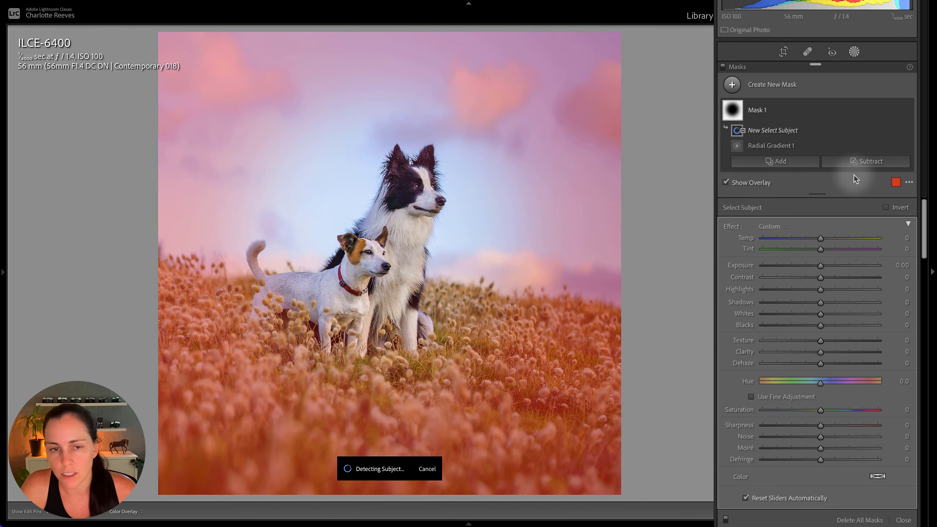
click(908, 182)
click(829, 262)
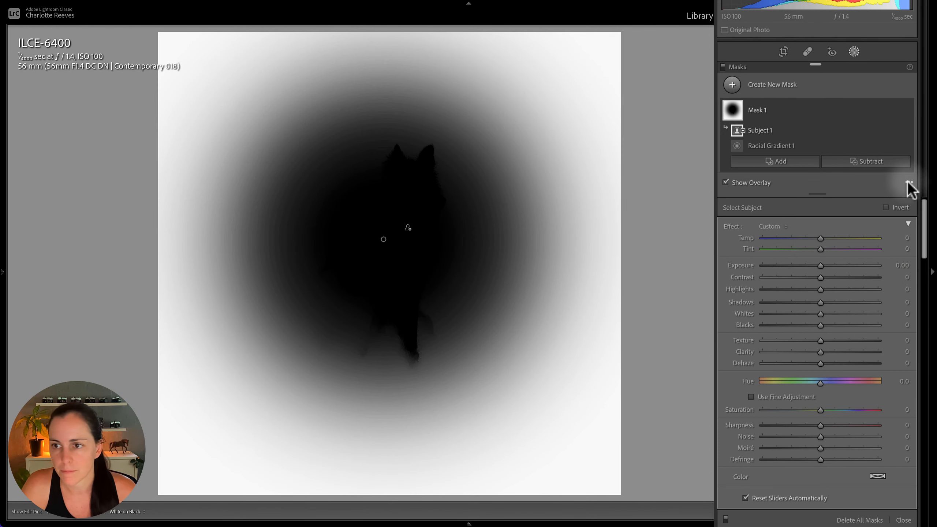
click(908, 182)
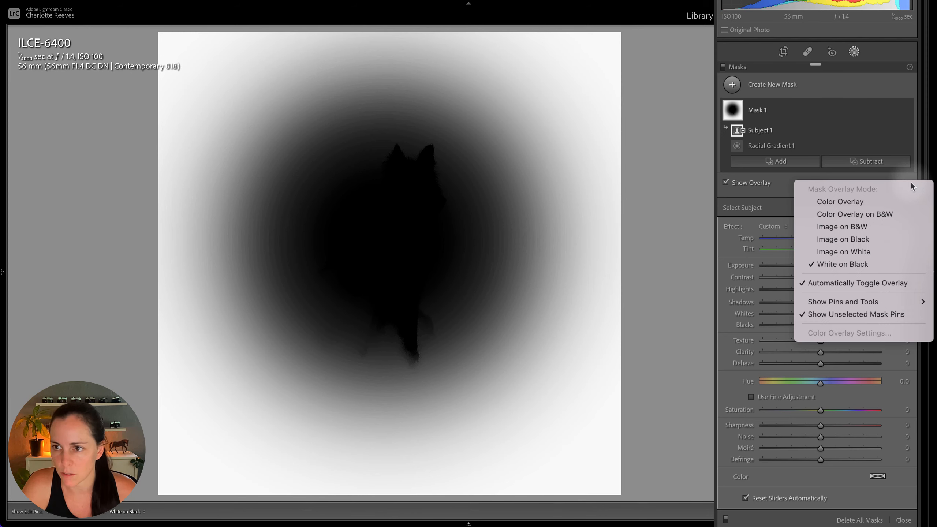
click(855, 199)
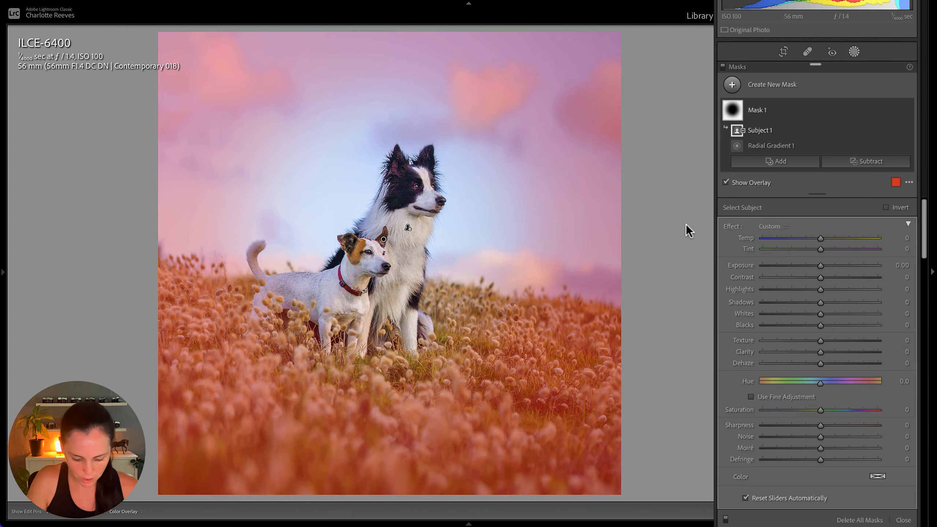
Hide the mask overlay, darken the masked surroundings with Exposure -0.93 and close the masking tools
key(o)
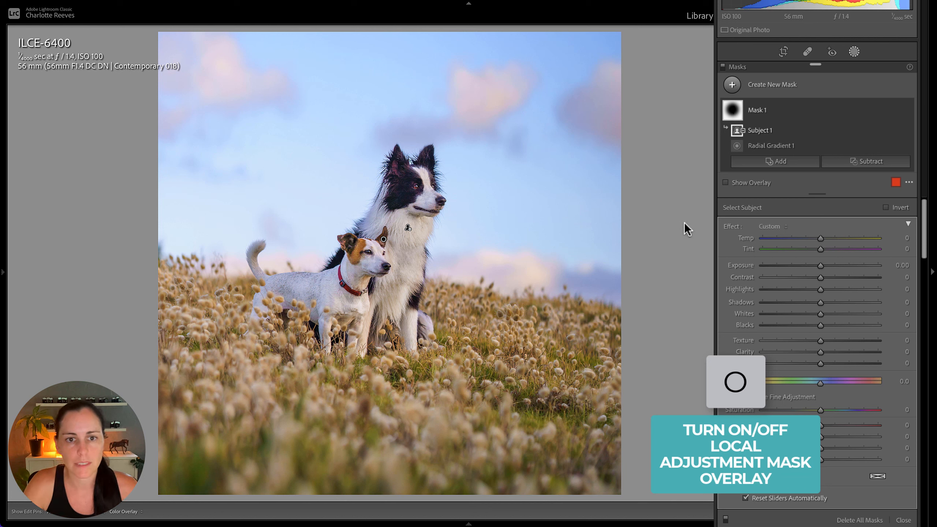
mouse_move(821, 266)
mouse_down()
mouse_move(758, 266)
mouse_move(821, 269)
mouse_move(806, 269)
mouse_up()
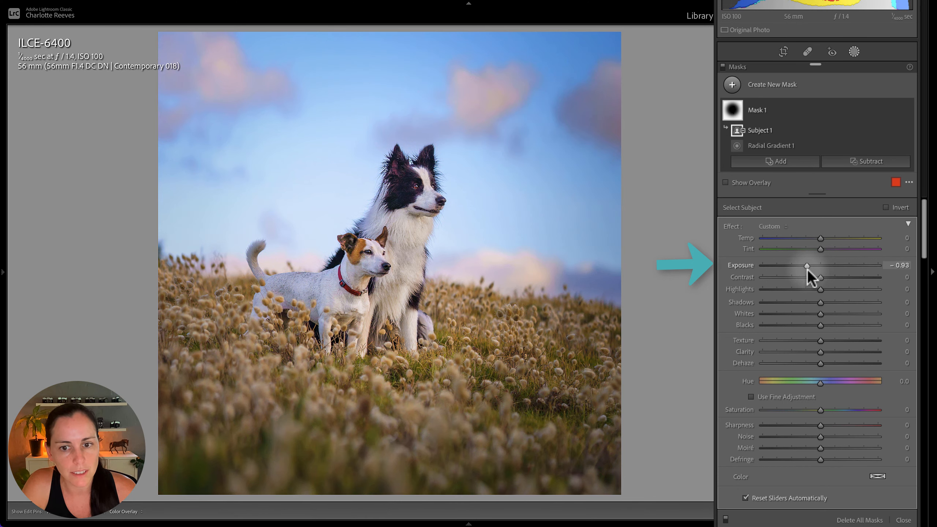
key(shift+w)
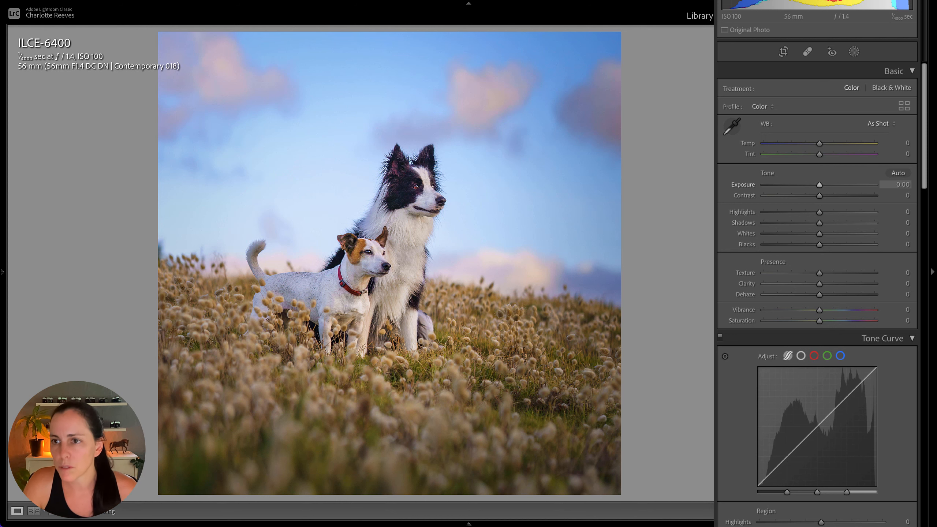
Add a linear gradient mask rising over the foreground grass and subtract the auto-selected subject from it
click(854, 52)
click(732, 84)
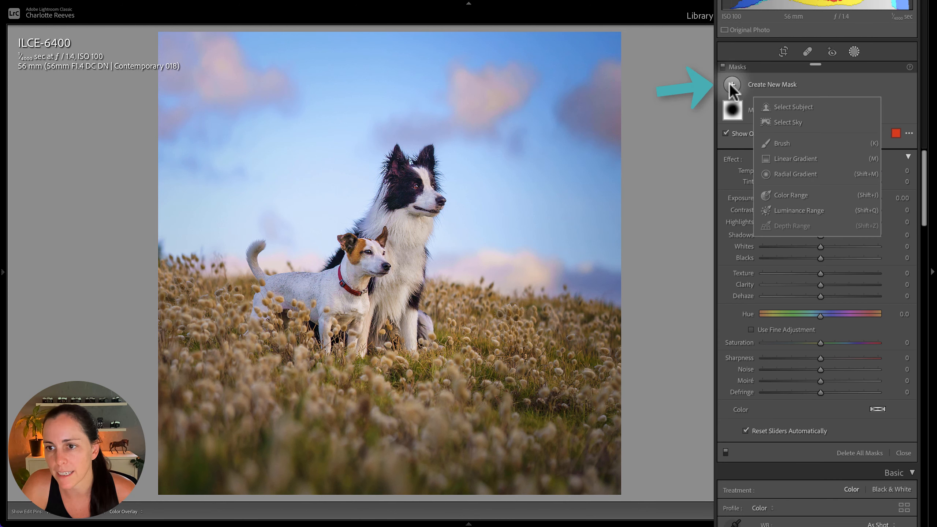
click(790, 159)
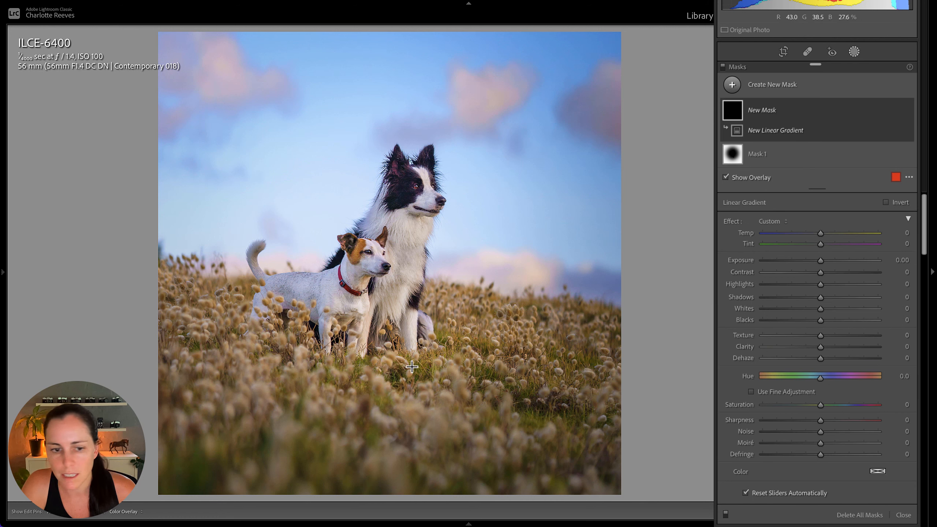
drag(319, 443, 344, 289)
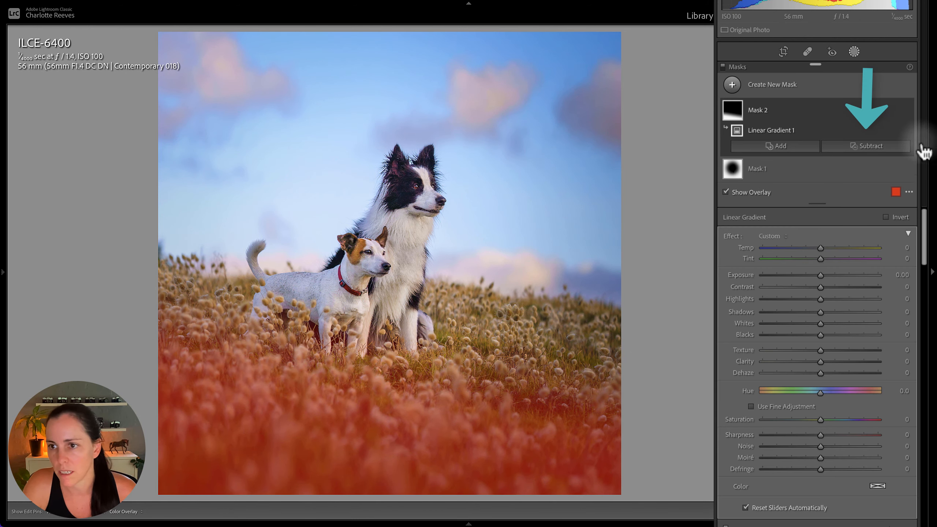
click(897, 149)
click(873, 180)
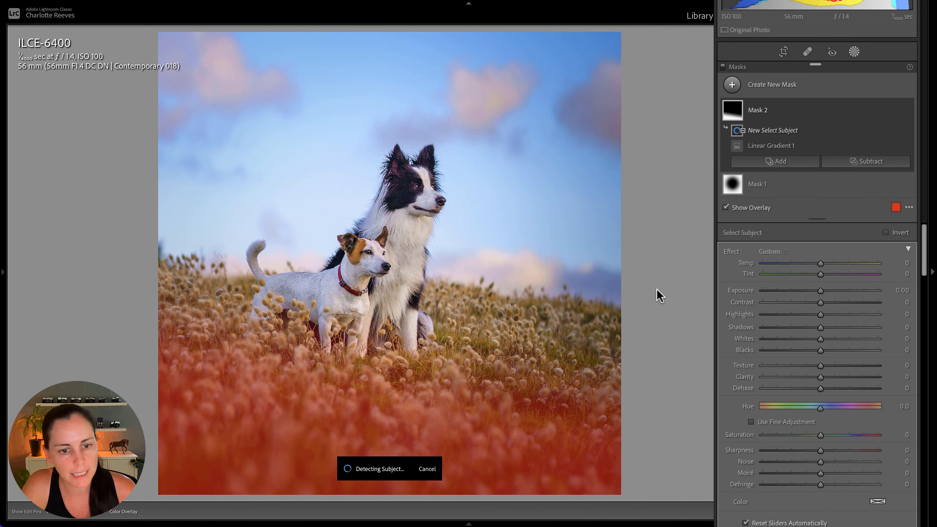
Darken the masked foreground with Exposure -0.47 and Contrast -16, and close the masking tools
drag(819, 291, 815, 292)
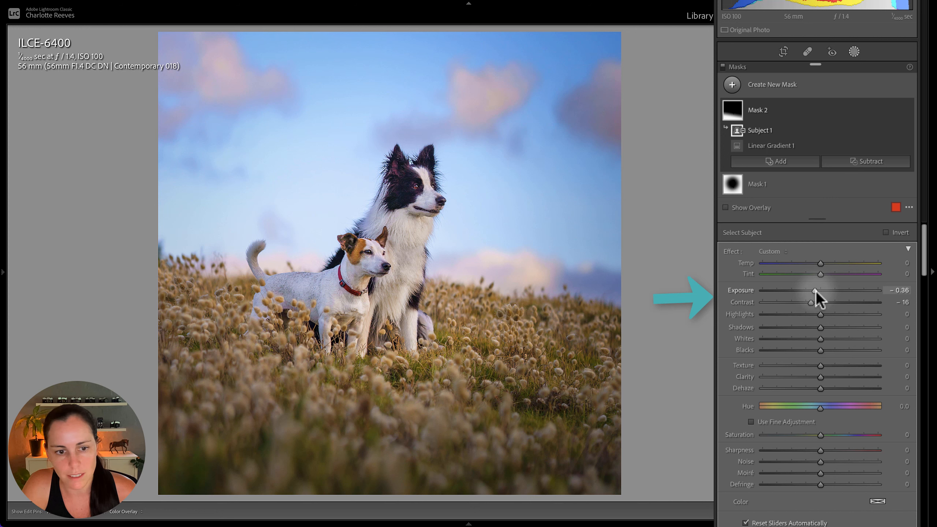
drag(815, 291, 814, 291)
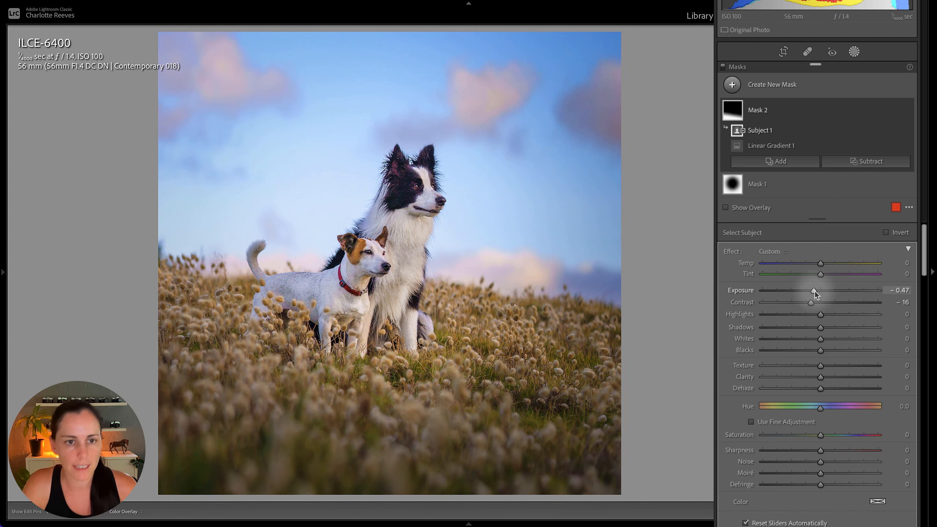
key(shift+w)
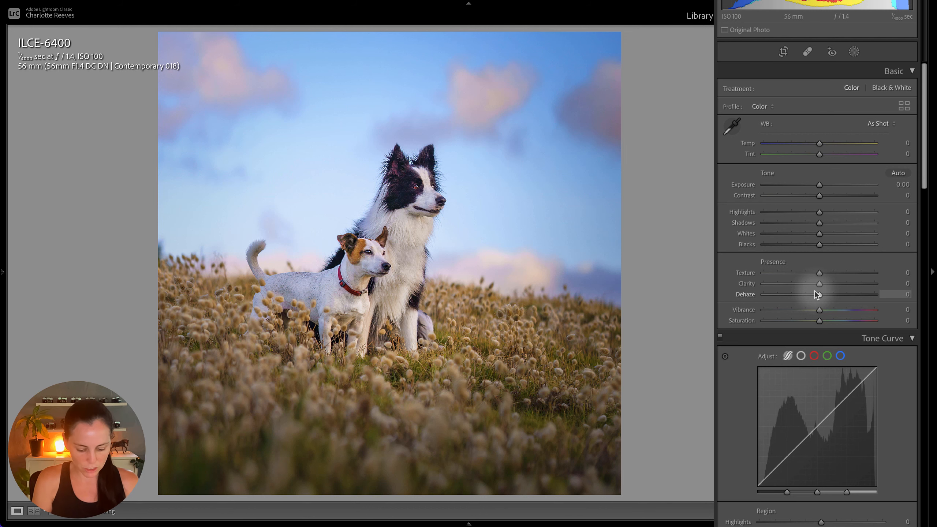
Tighten the 1 x 1 crop slightly, reposition the dogs against the thirds grid and apply the crop
key(r)
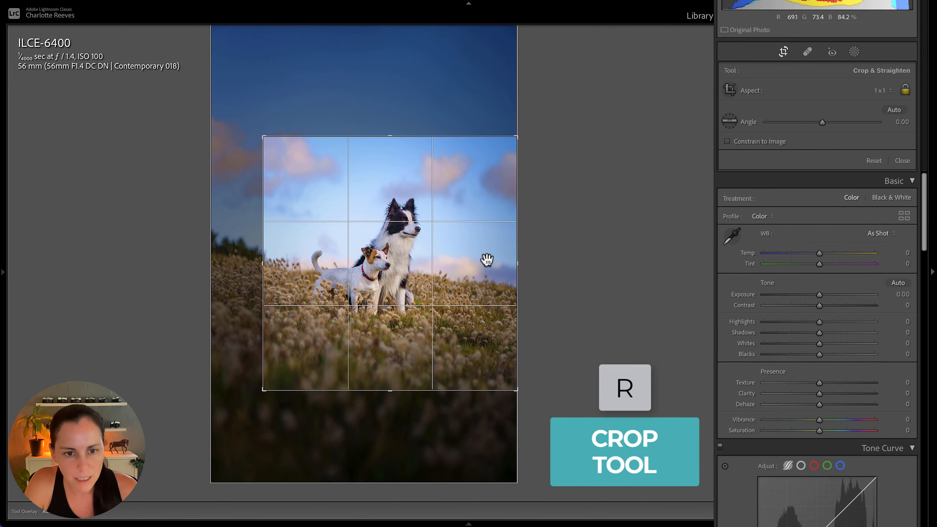
drag(486, 259, 484, 264)
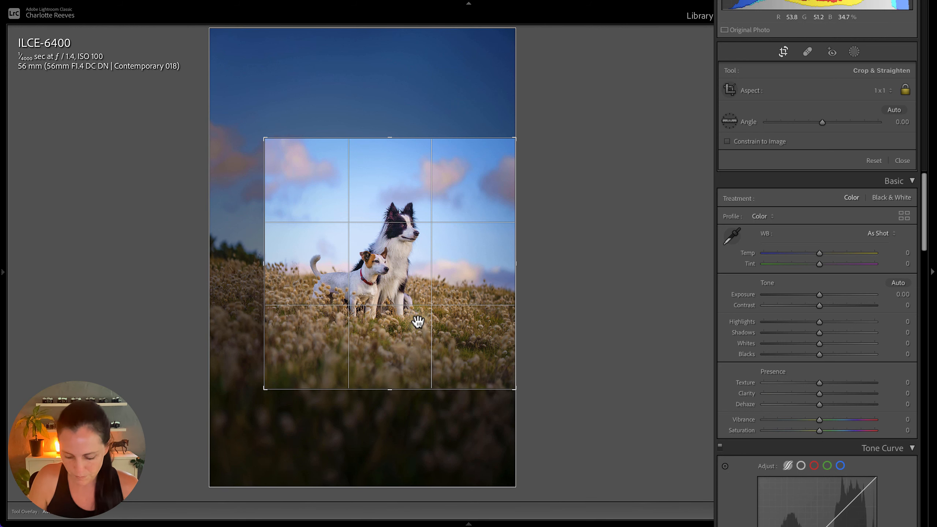
drag(420, 287, 418, 279)
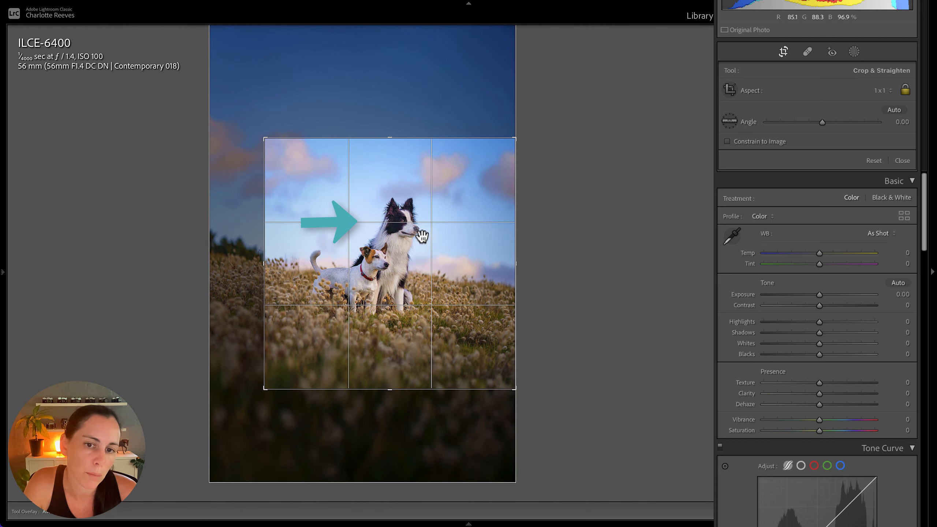
drag(413, 248, 412, 249)
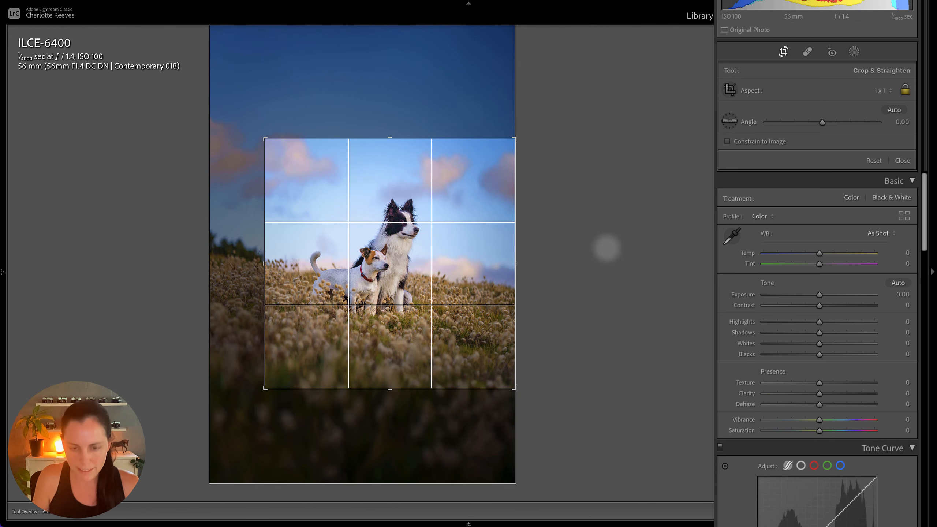
click(607, 248)
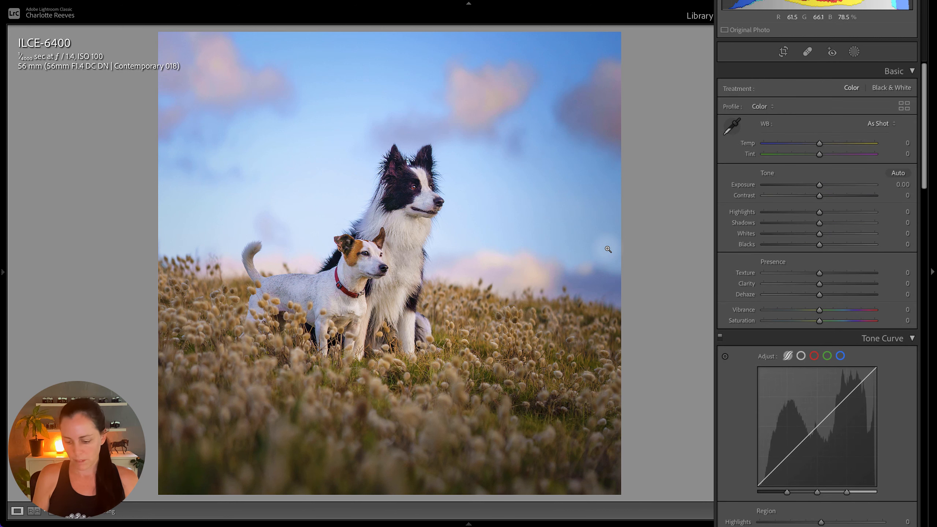
Compare the photo before and after the edits, set the radial mask's Exposure to -0.37 and close the masking tools
key(backslash)
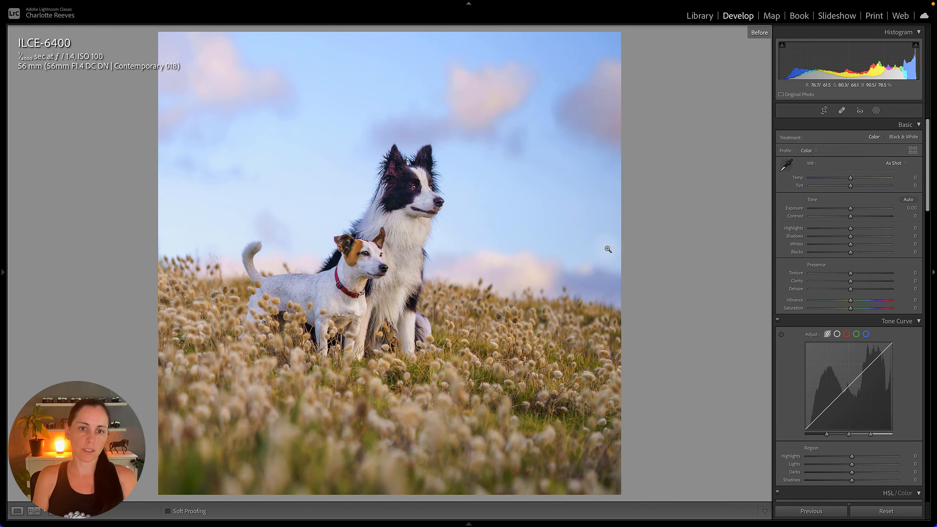
key(backslash)
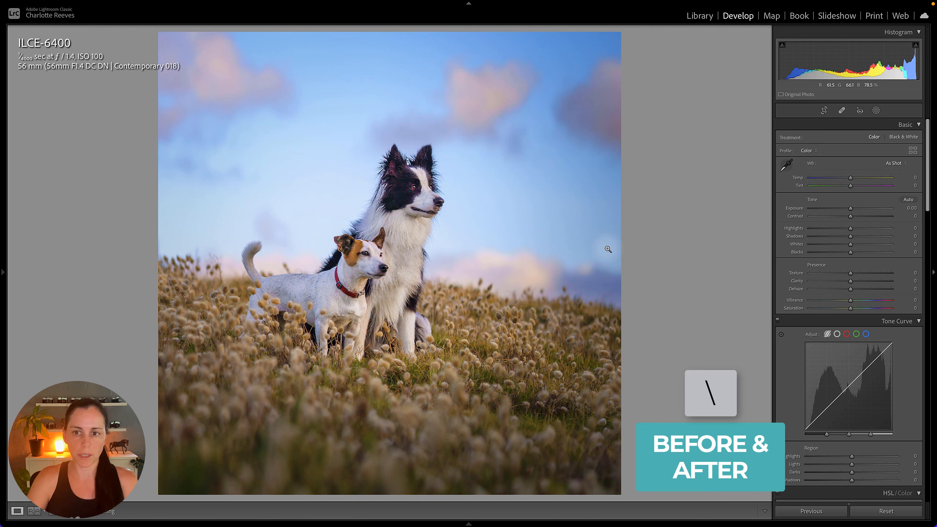
click(876, 111)
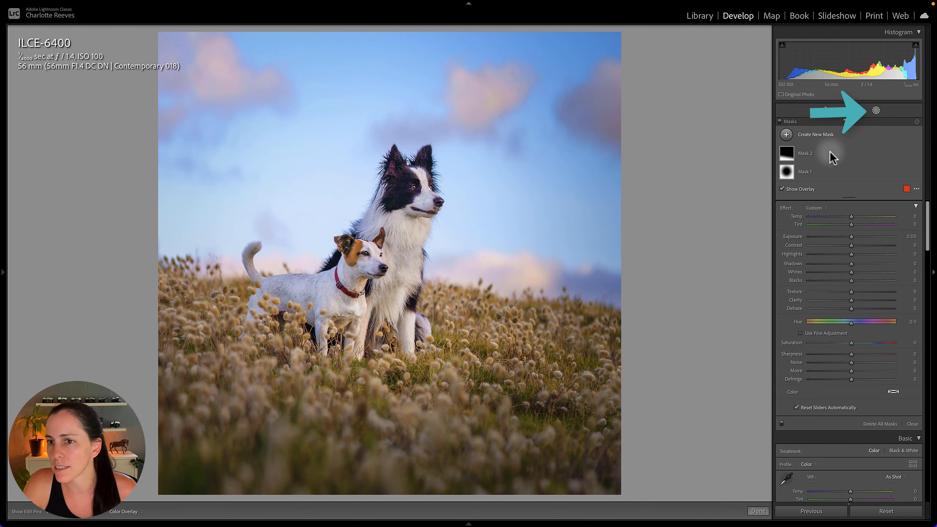
click(805, 174)
mouse_move(851, 272)
mouse_down()
mouse_move(842, 280)
mouse_move(847, 272)
mouse_up()
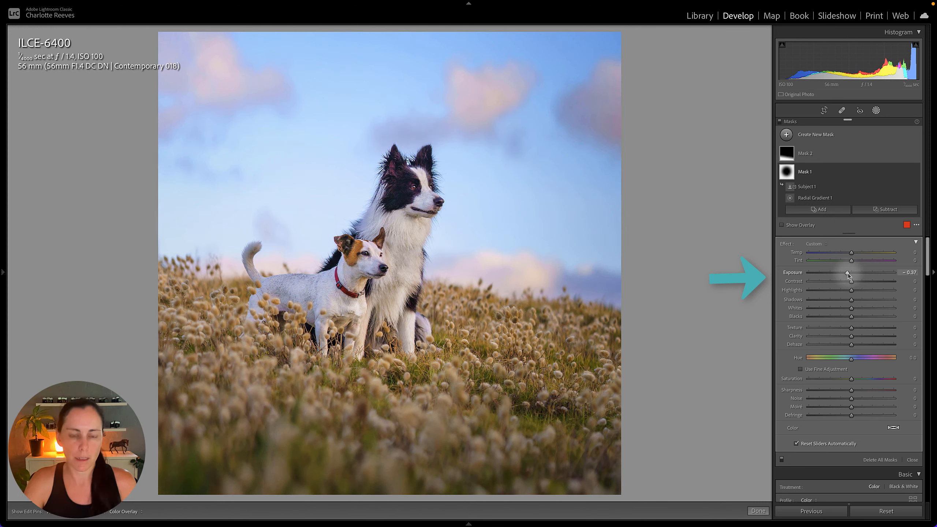
key(shift+w)
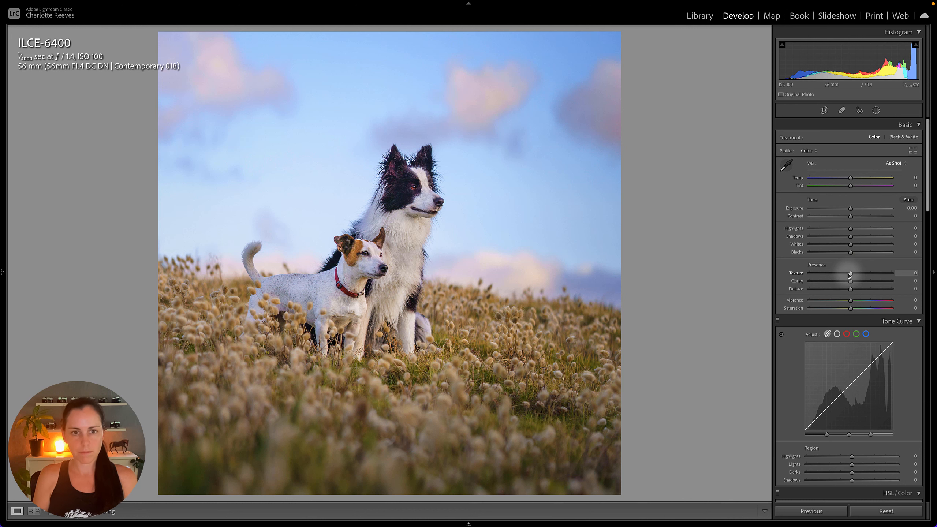